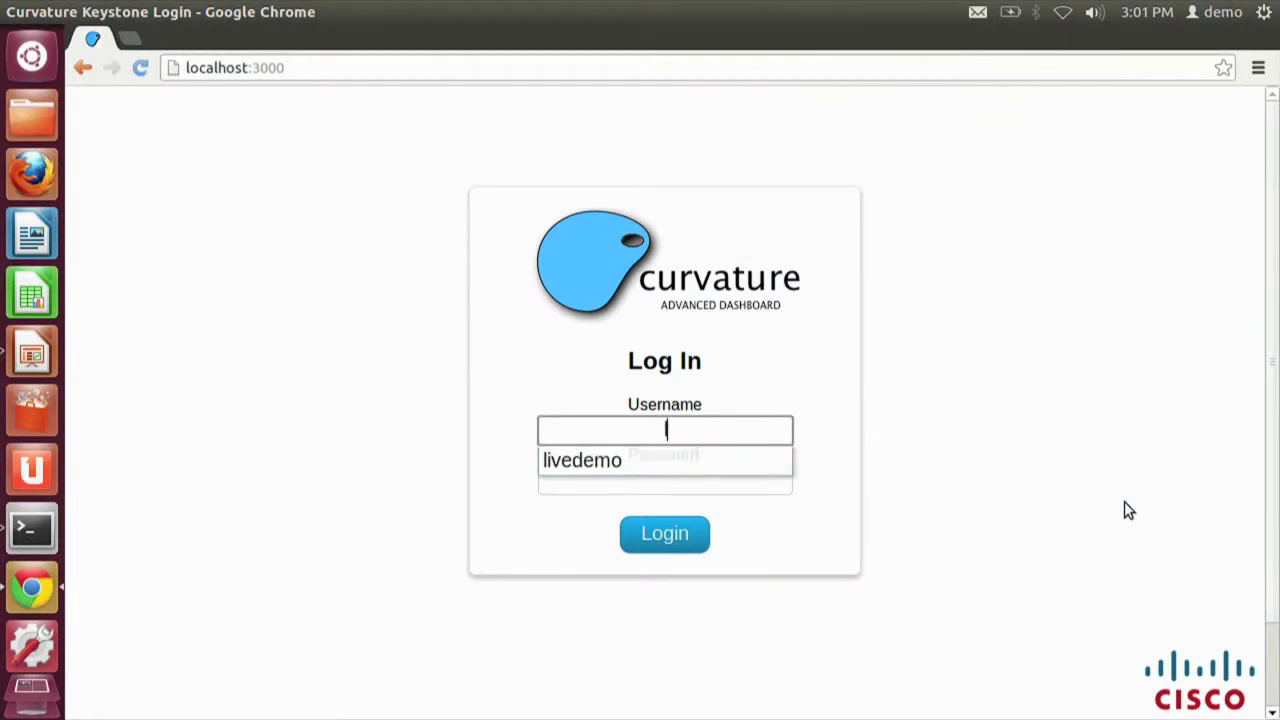
Log in with the demo account's username and password to reach the Live Demo network graph
{"action": "type", "text": "livedemo"}
{"action": "key", "text": "Tab"}
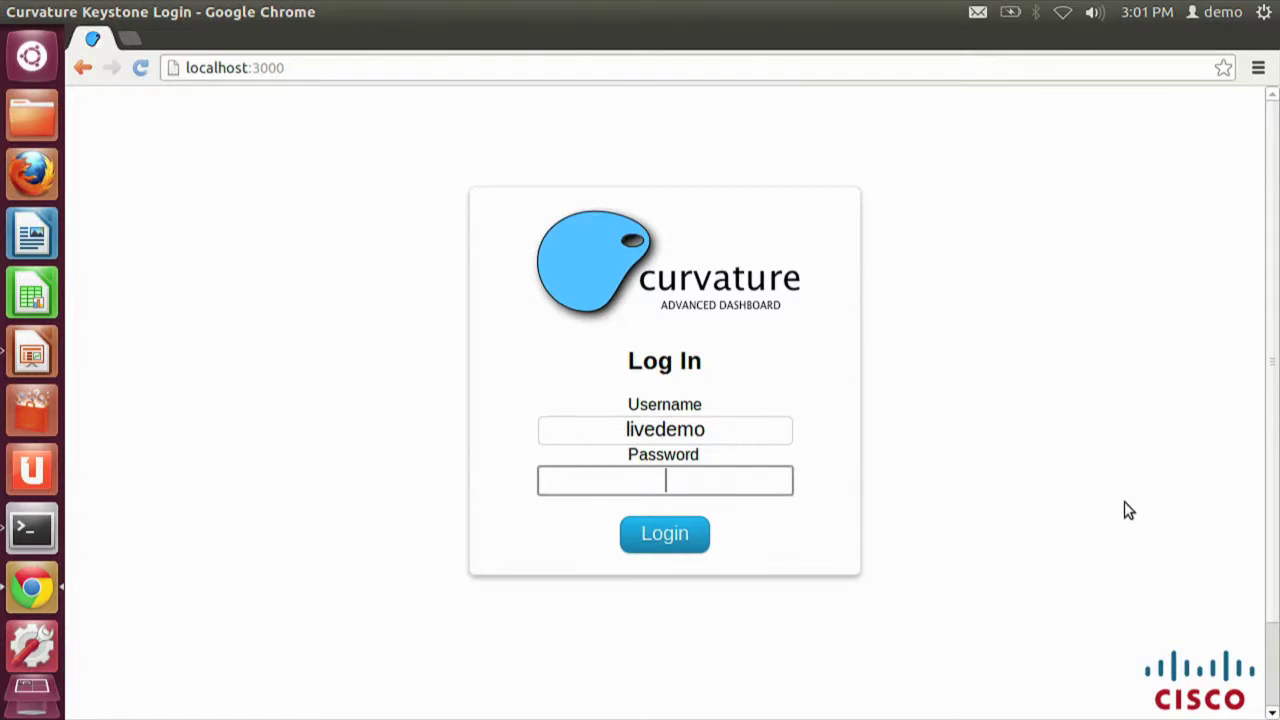
{"action": "type", "text": "livedemo"}
{"action": "key", "text": "Return"}
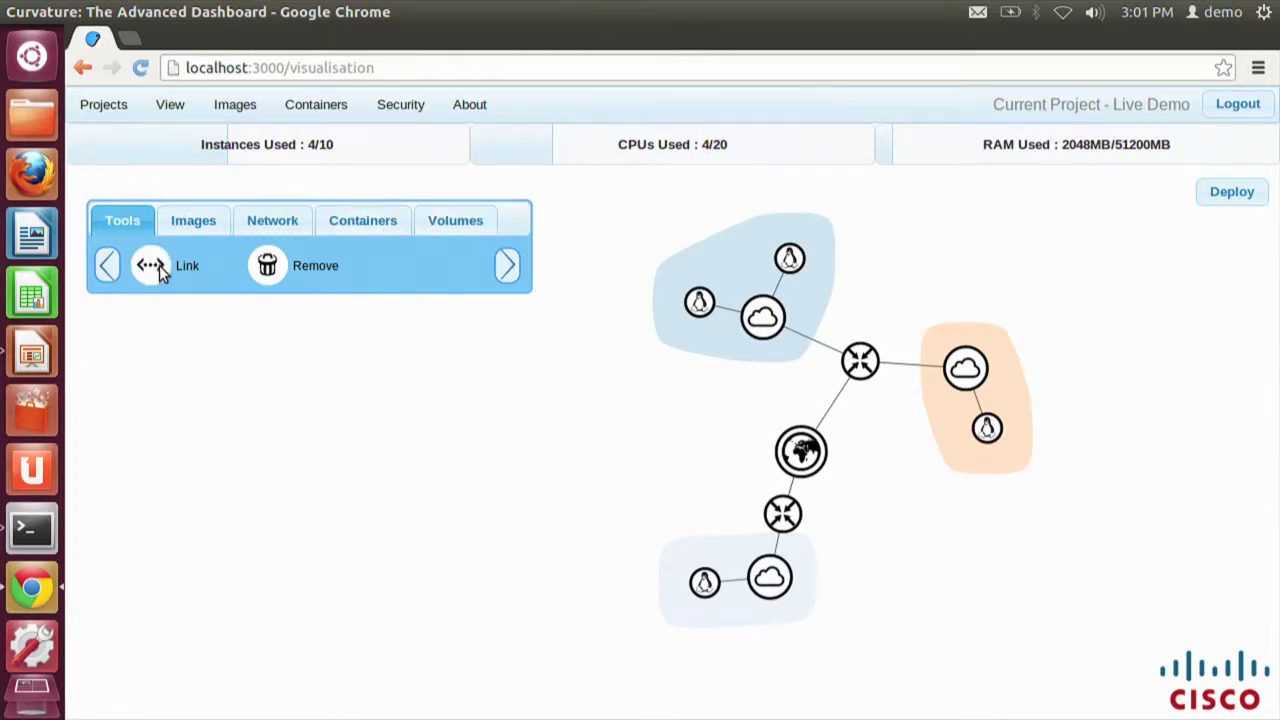
{"action": "left_click", "coordinate": [267, 270]}
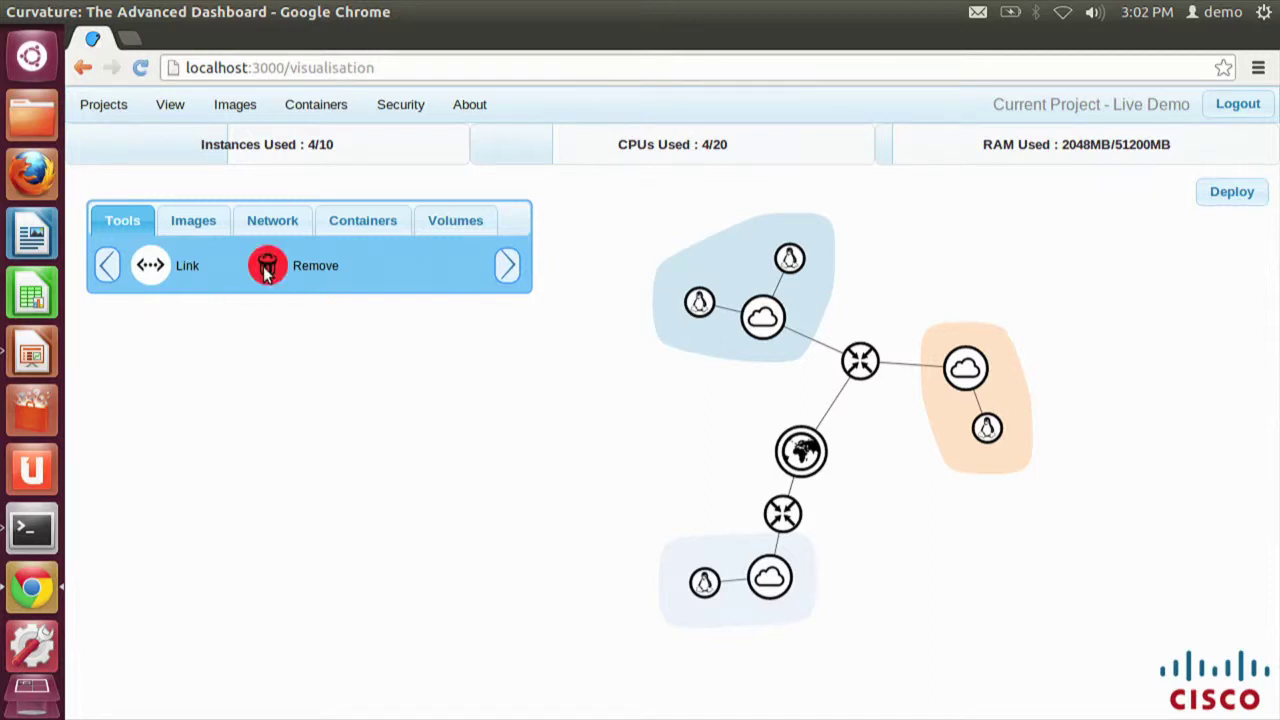
{"action": "left_click", "coordinate": [267, 270]}
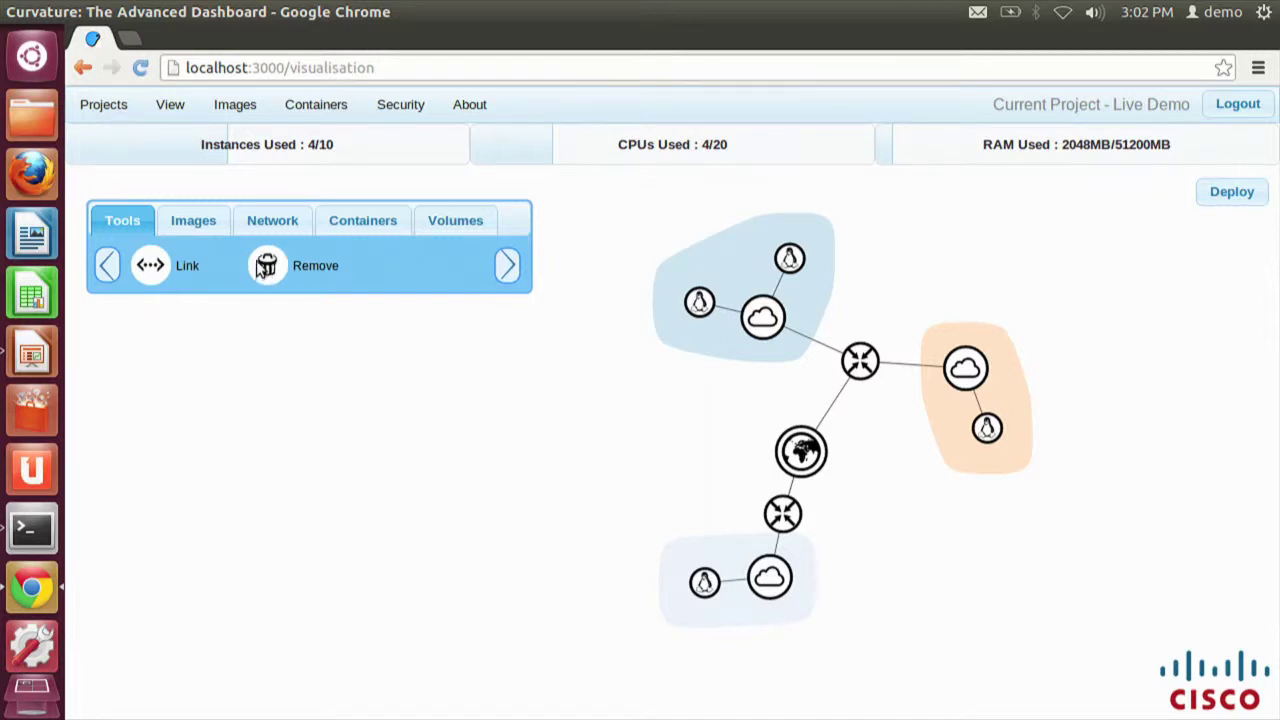
{"action": "left_click", "coordinate": [193, 217]}
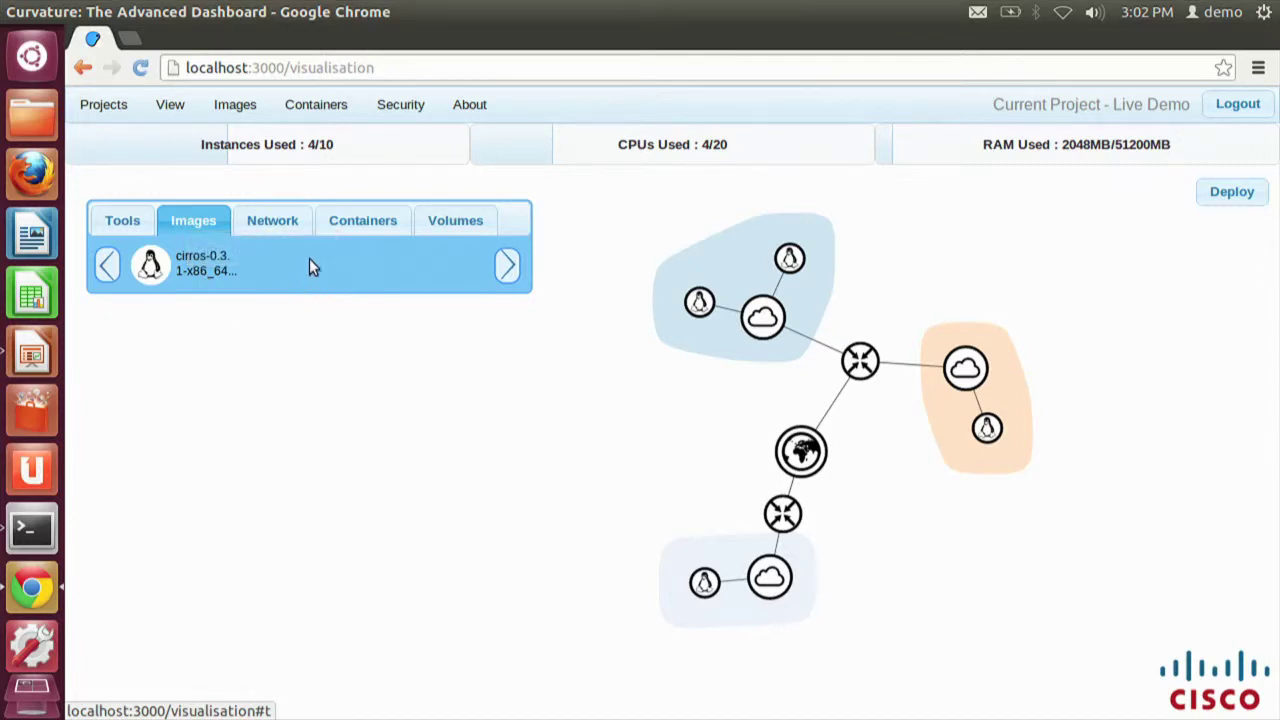
{"action": "left_click", "coordinate": [273, 217]}
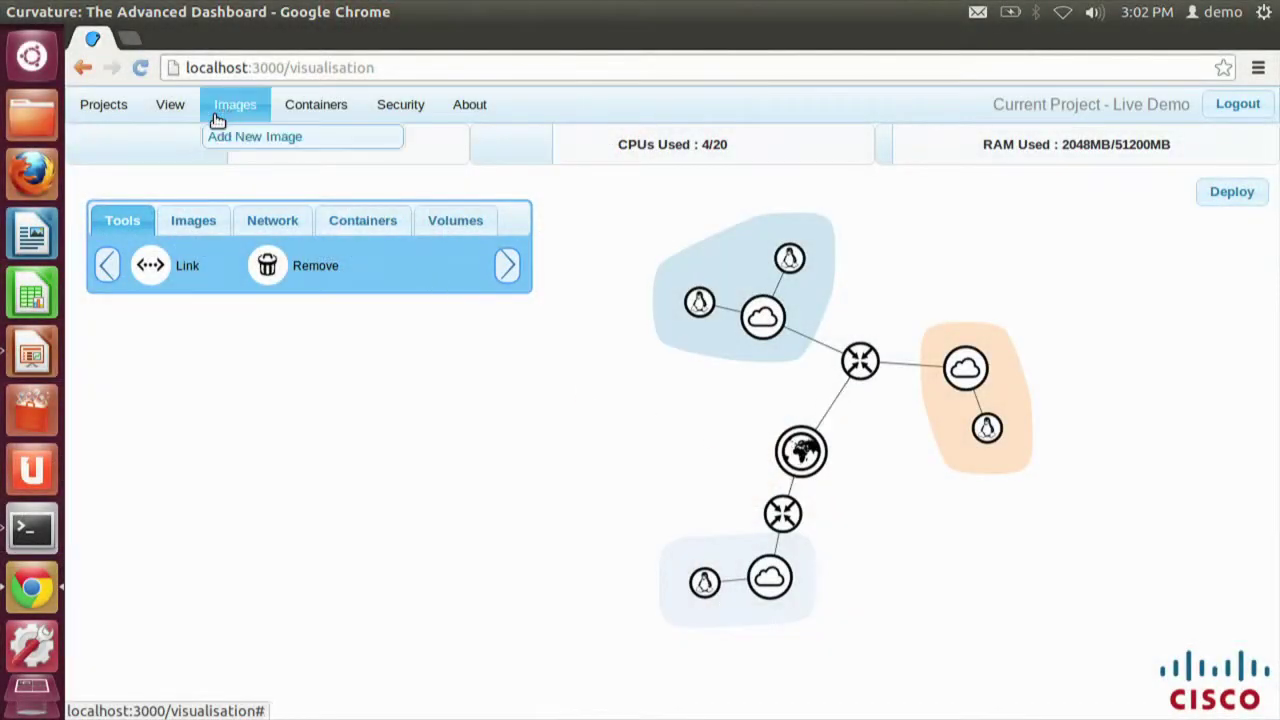
Turn on name labels for every node in the network graph
{"action": "mouse_move", "coordinate": [169, 103]}
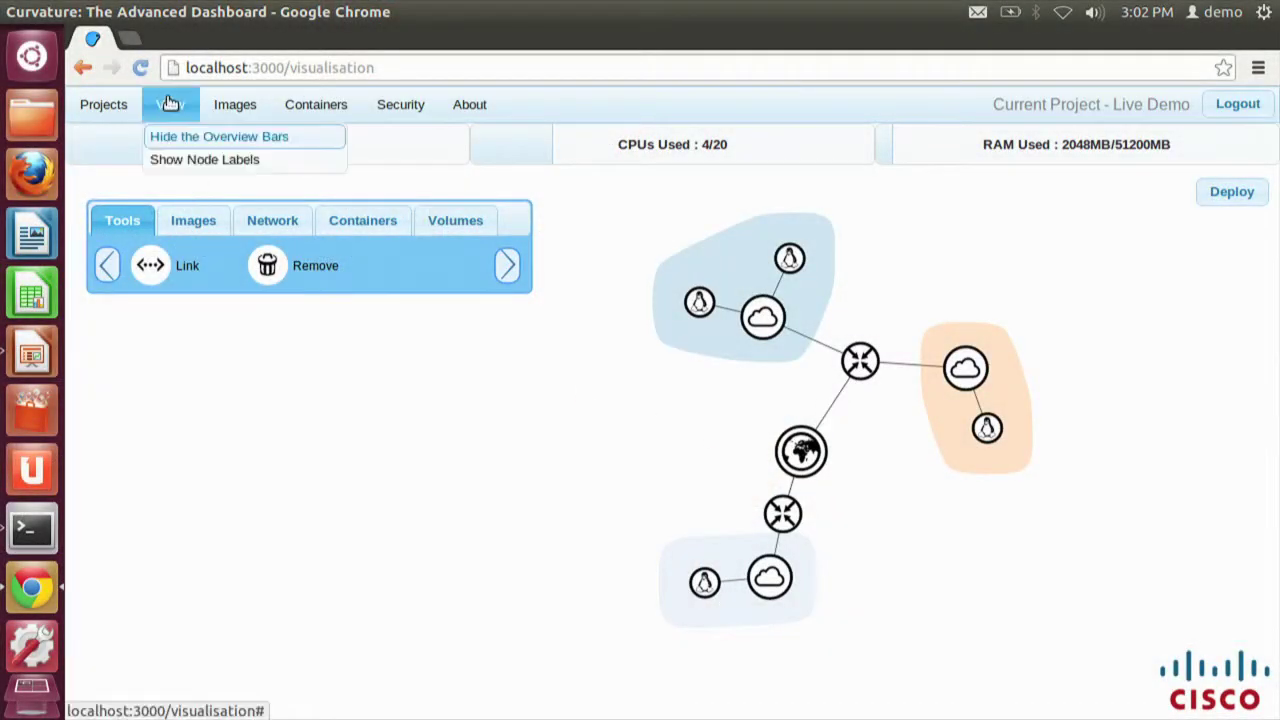
{"action": "left_click", "coordinate": [183, 158]}
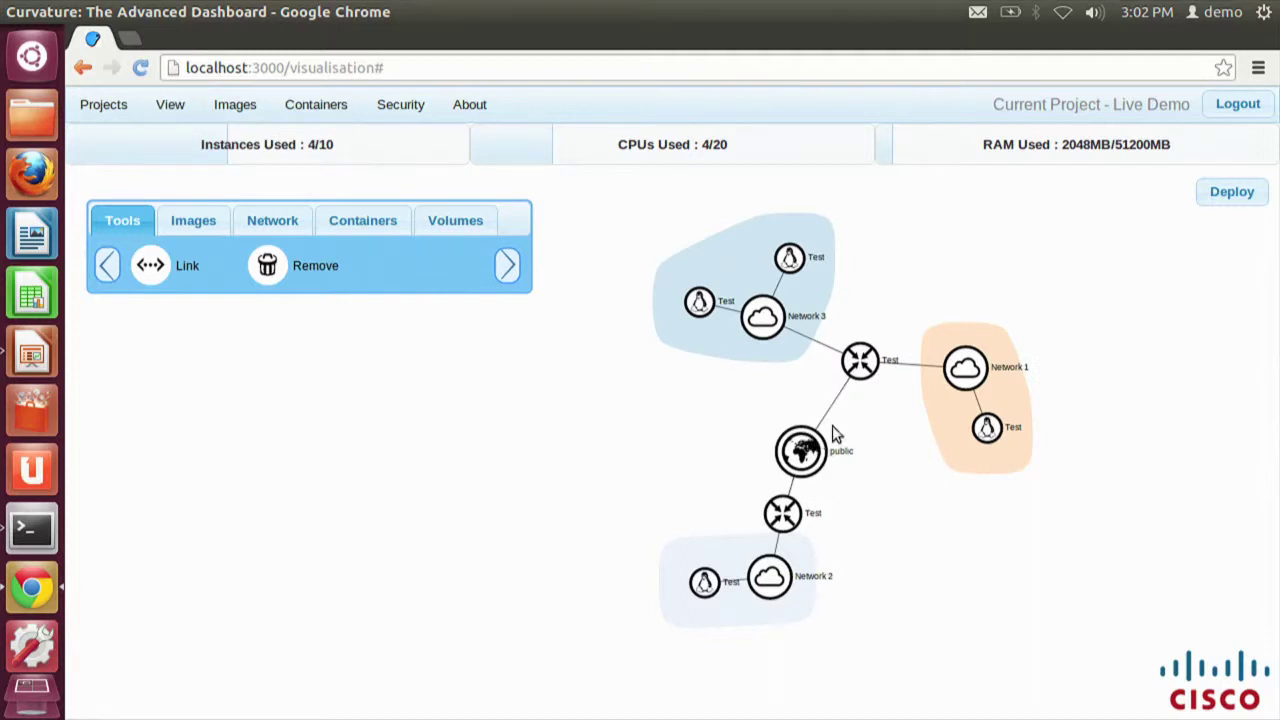
{"action": "scroll", "coordinate": [840, 452], "scroll_direction": "down", "scroll_amount": 2}
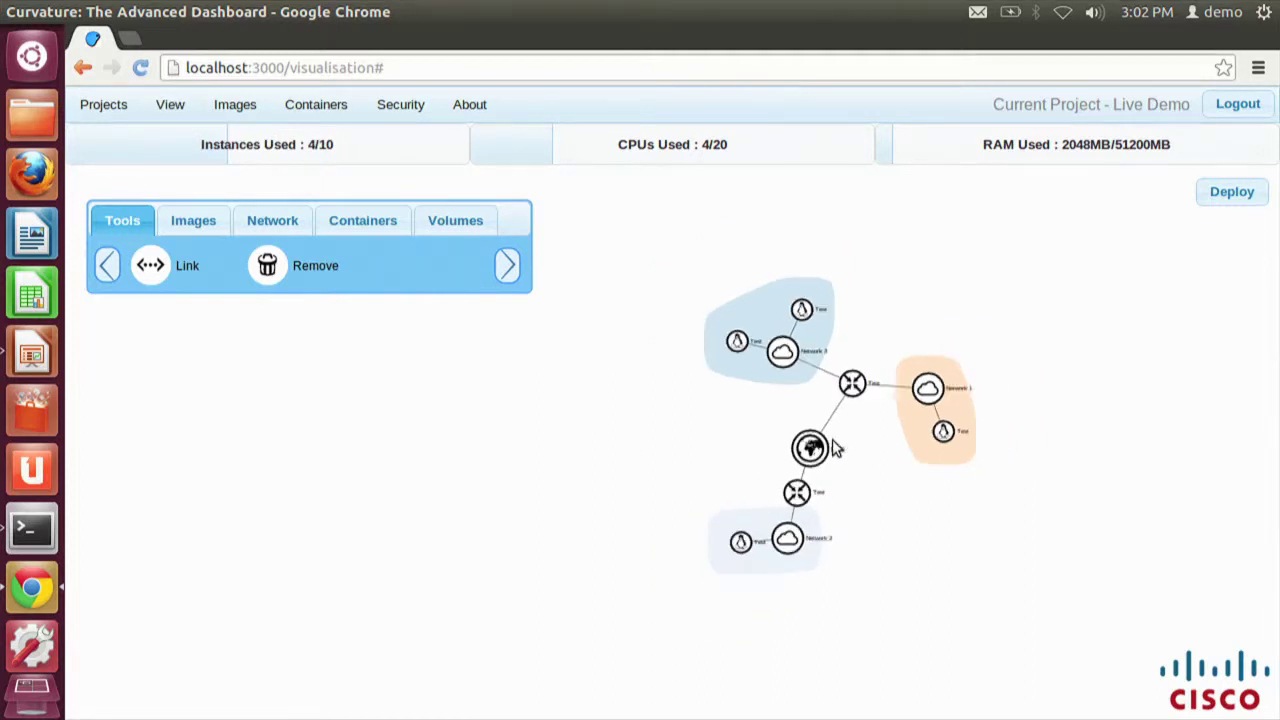
{"action": "scroll", "coordinate": [840, 452], "scroll_direction": "up", "scroll_amount": 6}
Pan and zoom around the graph to review the public node and Networks 1–3
{"action": "left_click_drag", "start_coordinate": [984, 477], "coordinate": [874, 456]}
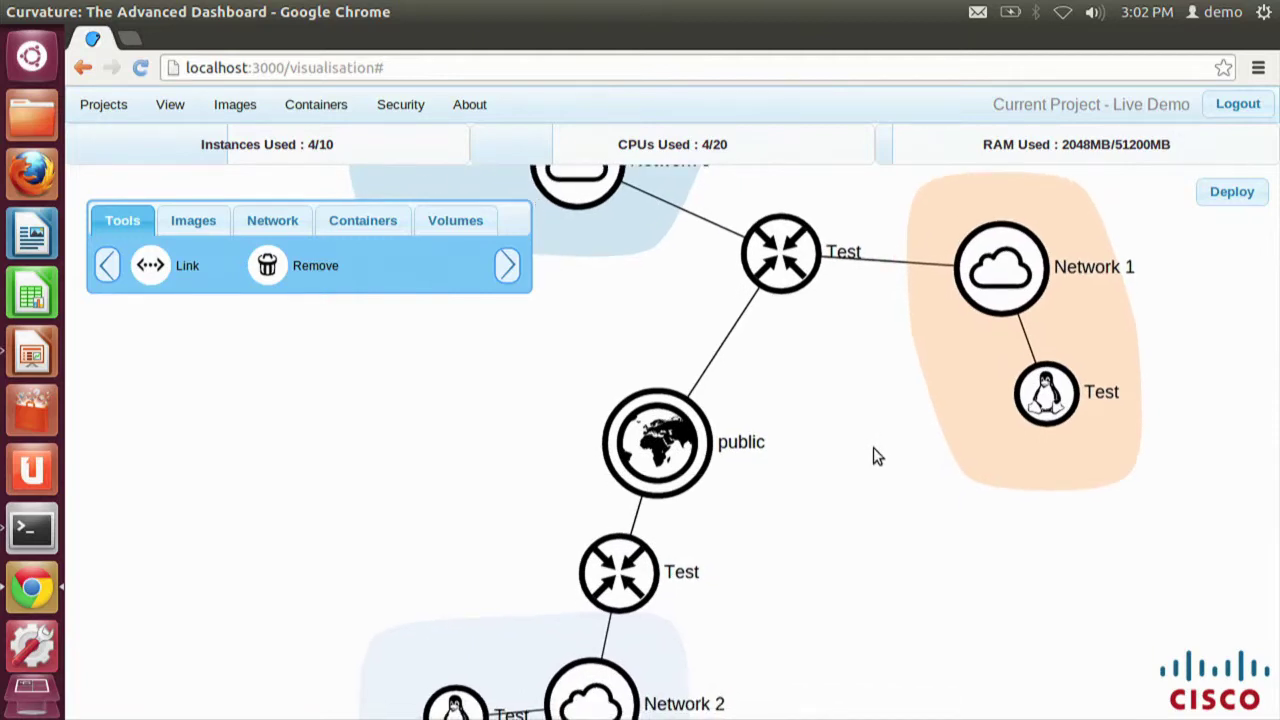
{"action": "scroll", "coordinate": [683, 447], "scroll_direction": "down", "scroll_amount": 3}
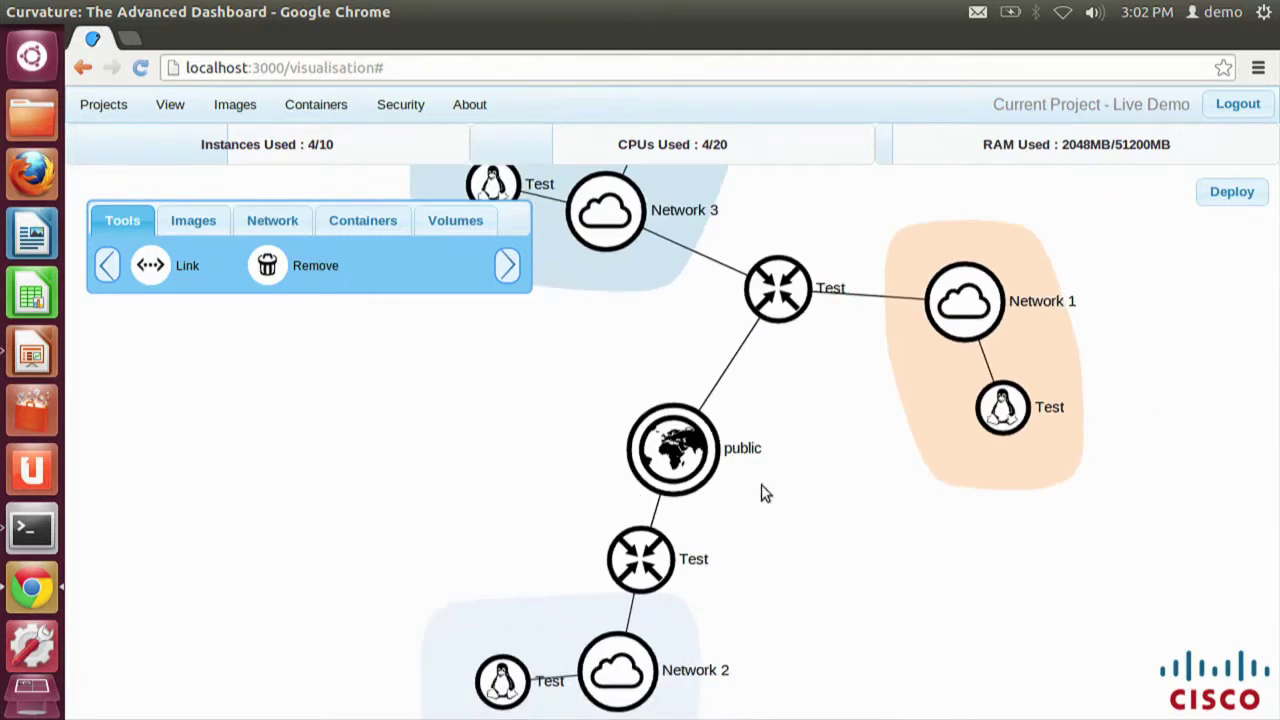
{"action": "left_click_drag", "start_coordinate": [807, 548], "coordinate": [875, 428]}
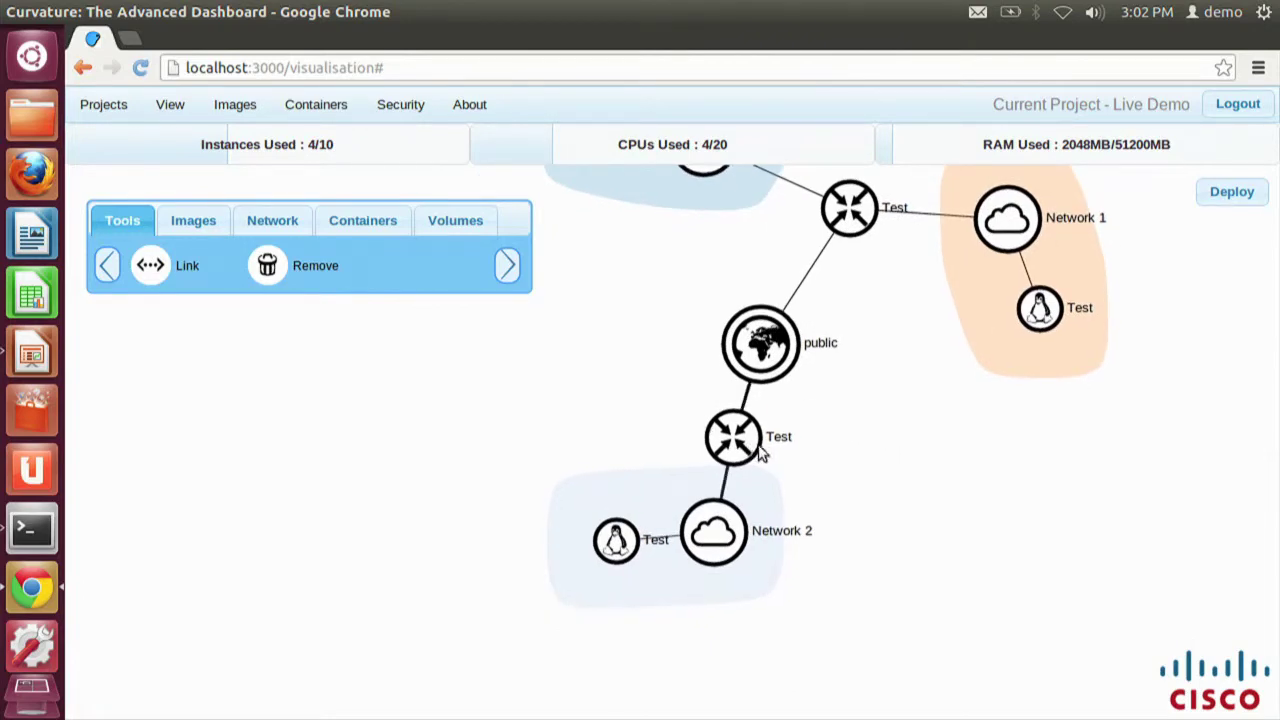
{"action": "scroll", "coordinate": [920, 451], "scroll_direction": "down", "scroll_amount": 3}
{"action": "left_click_drag", "start_coordinate": [921, 454], "coordinate": [829, 509]}
{"action": "scroll", "coordinate": [829, 509], "scroll_direction": "up", "scroll_amount": 1}
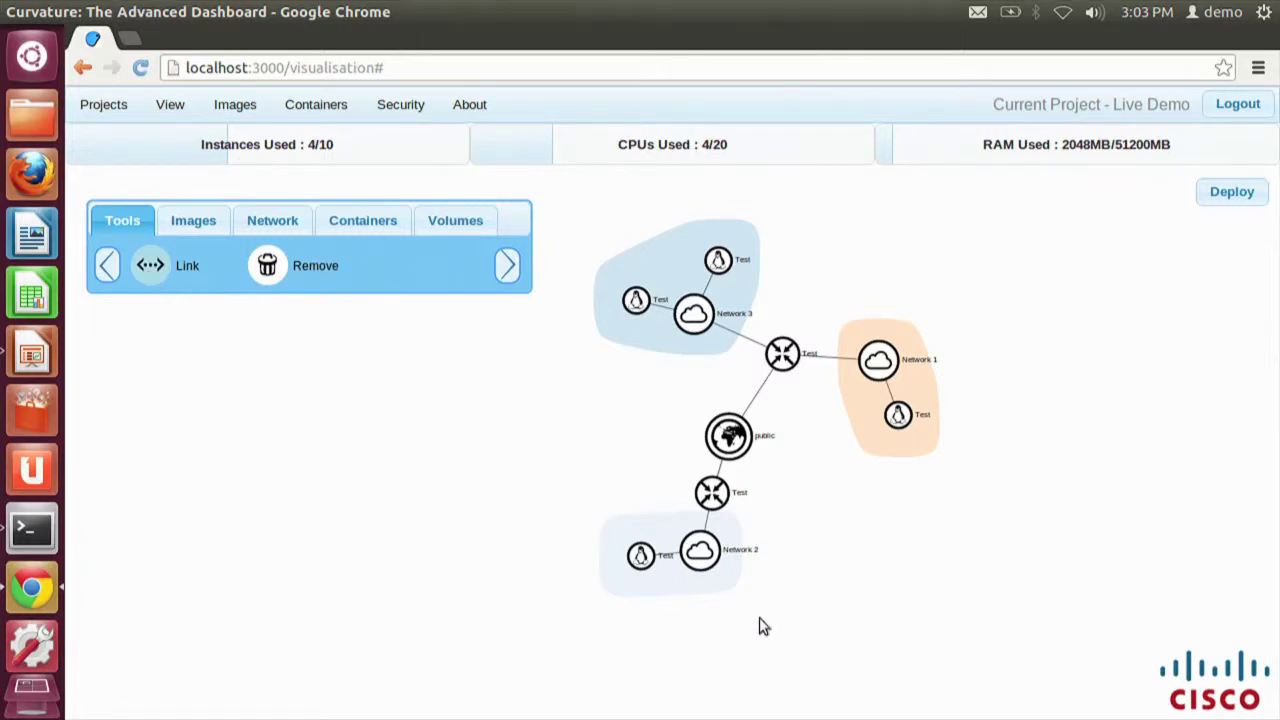
Link Network 2's Test instance to Network 1 and the Test router to Network 3
{"action": "left_click_drag", "start_coordinate": [640, 558], "coordinate": [820, 280]}
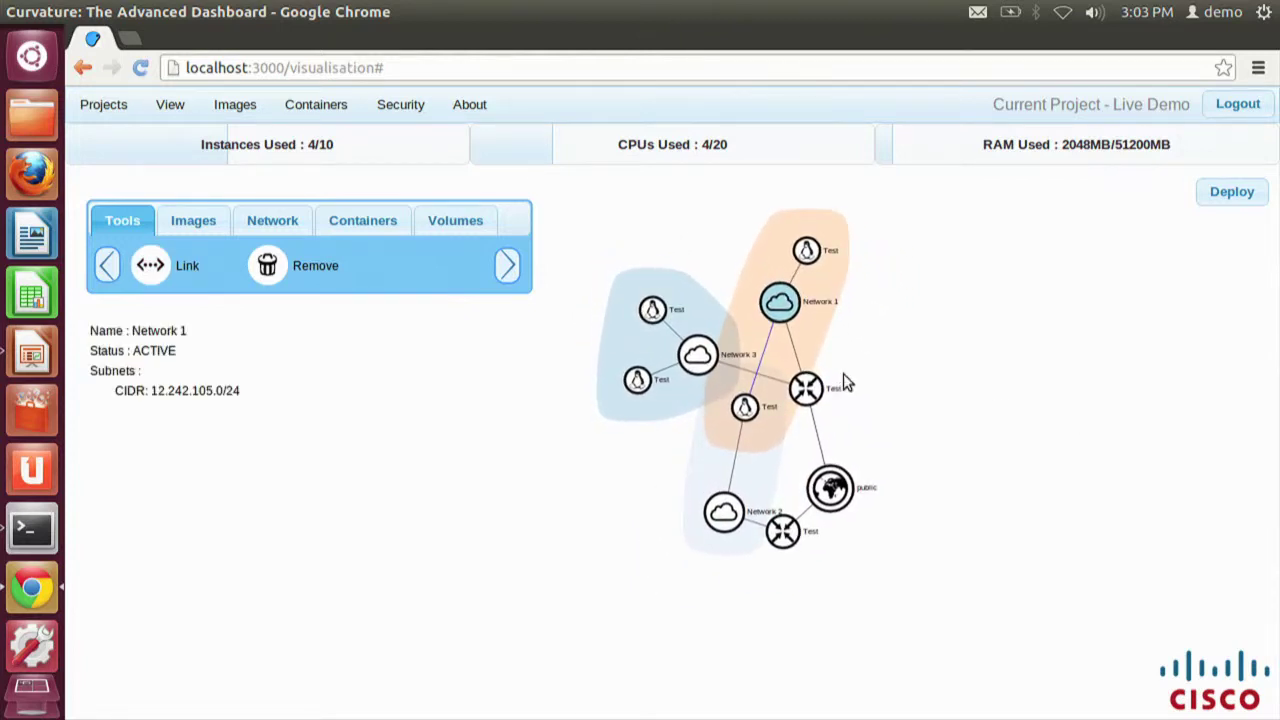
{"action": "left_click_drag", "start_coordinate": [806, 387], "coordinate": [697, 355]}
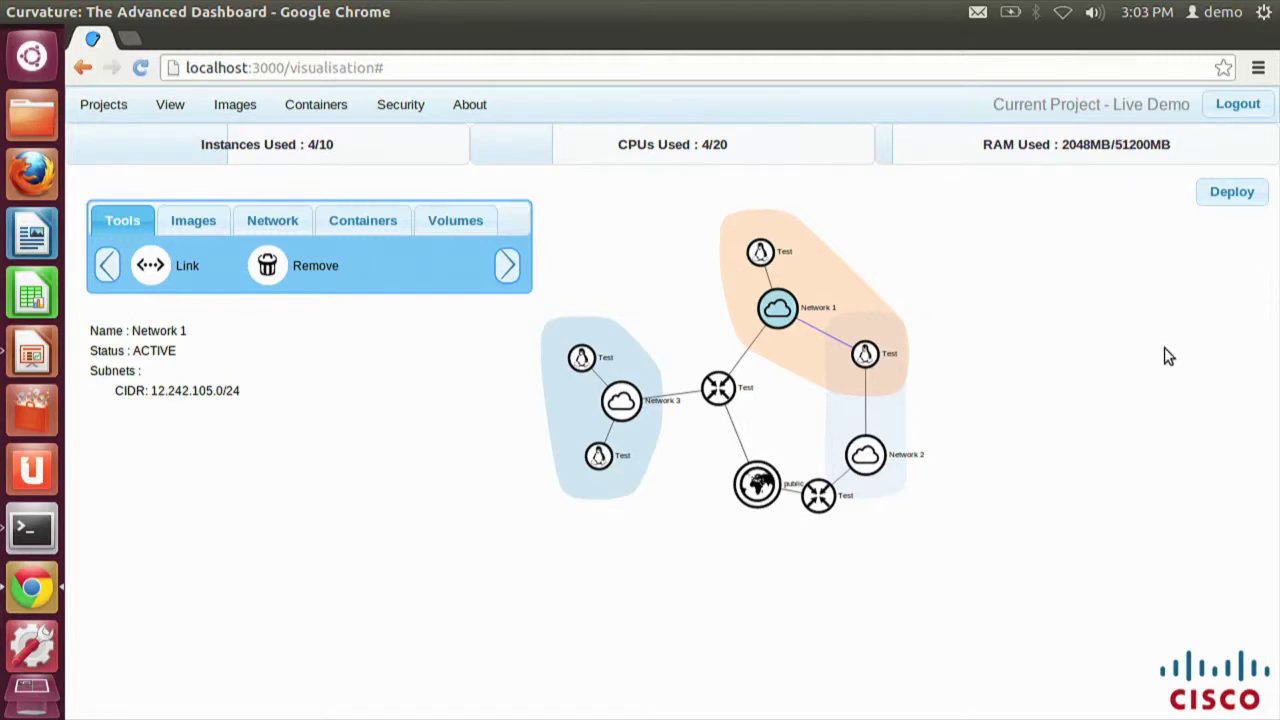
Add a cirros instance and a network named net1 with random CIDR 86.146.20.0/24
{"action": "left_click", "coordinate": [205, 222]}
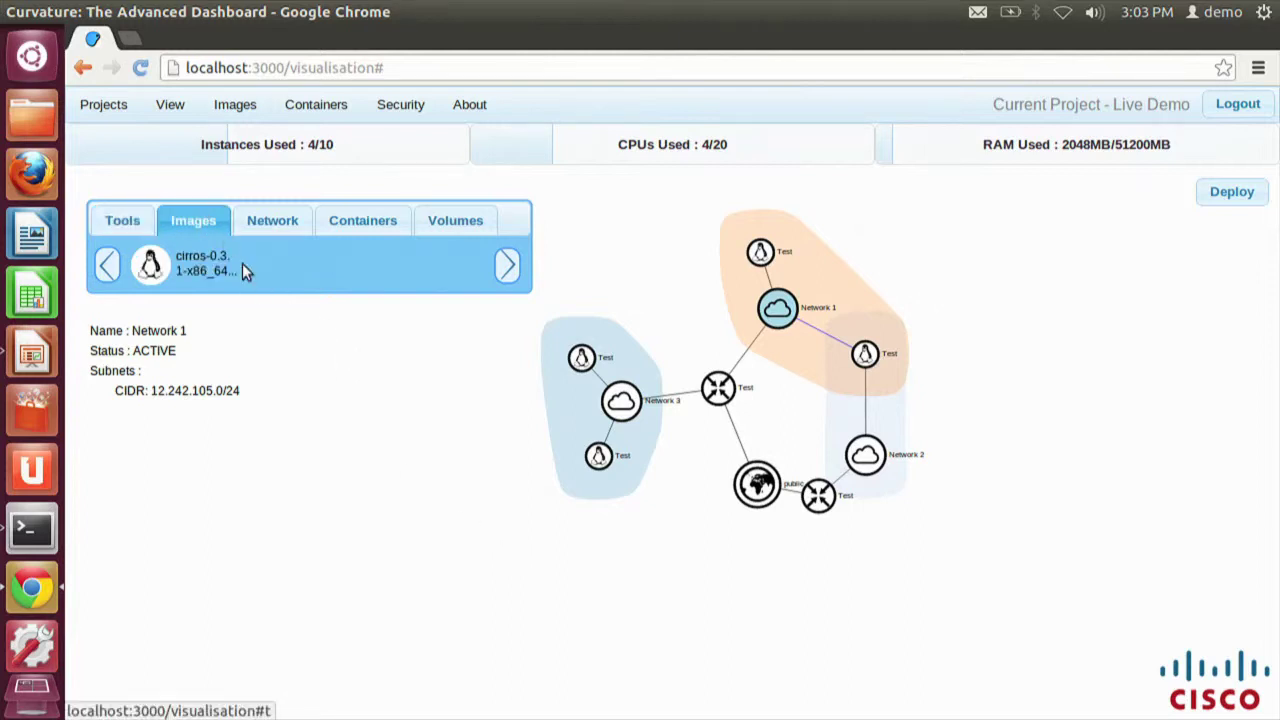
{"action": "left_click_drag", "start_coordinate": [390, 493], "coordinate": [462, 537]}
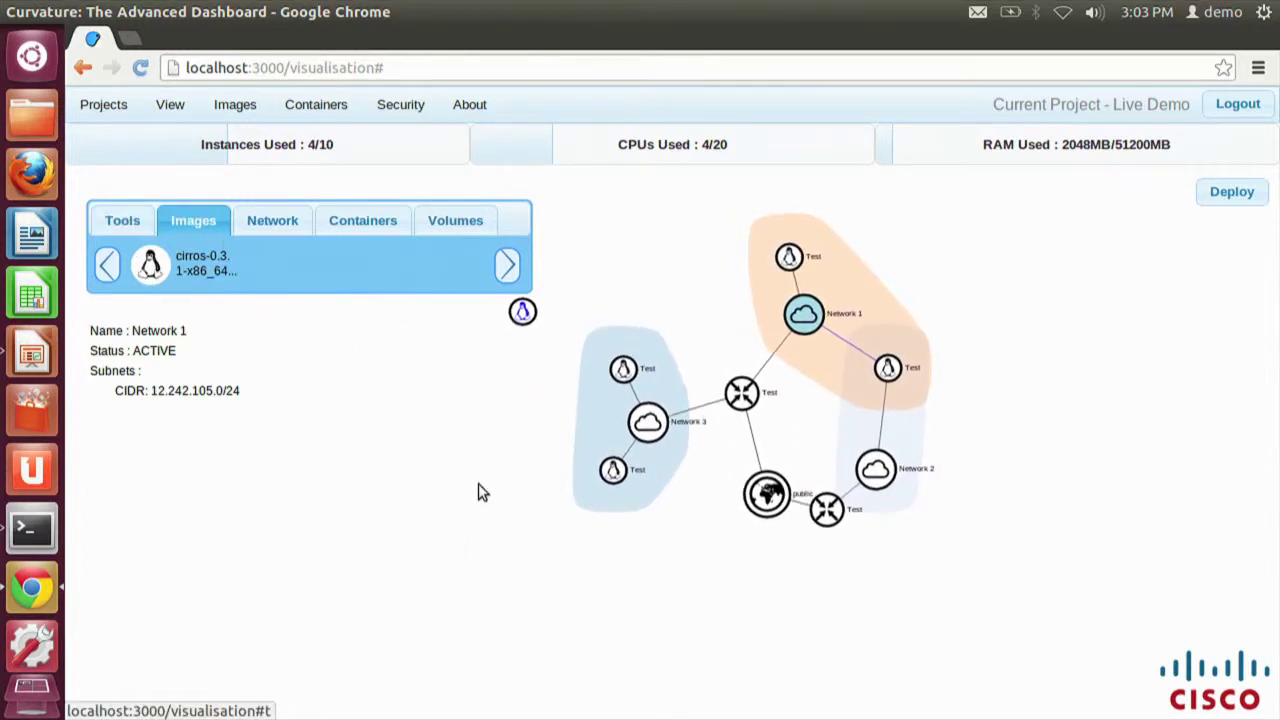
{"action": "left_click", "coordinate": [279, 222]}
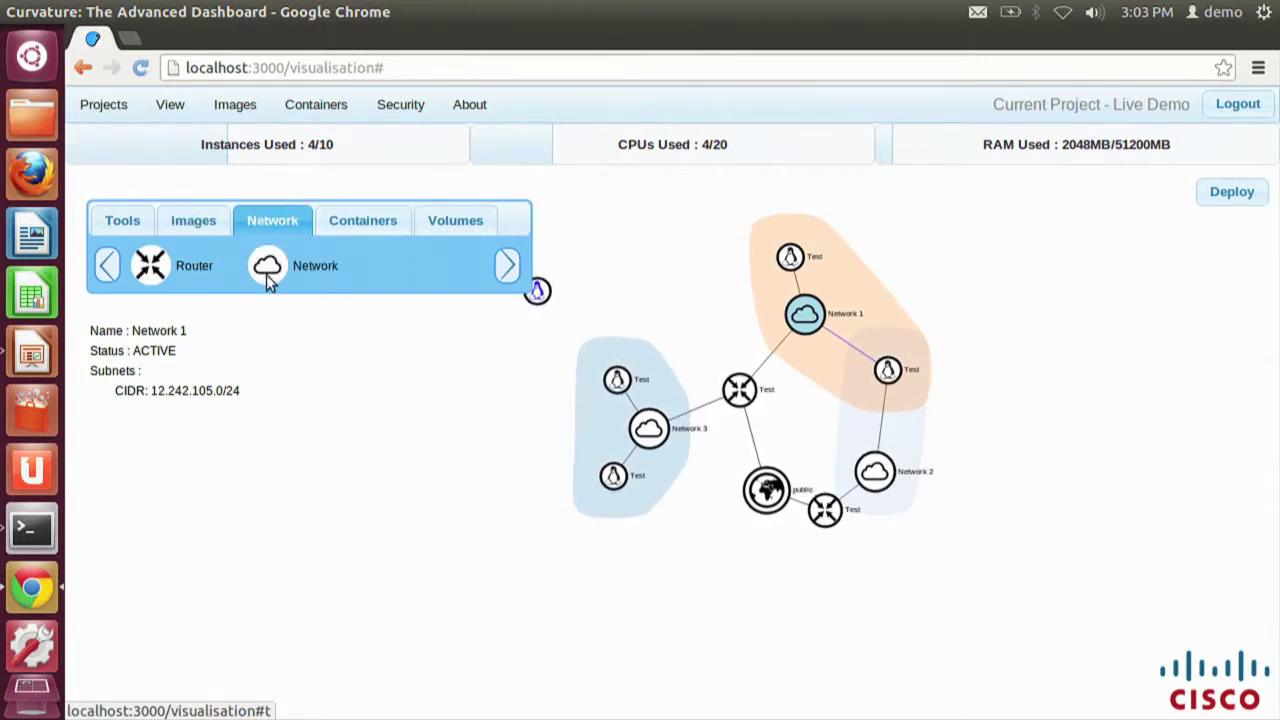
{"action": "left_click_drag", "start_coordinate": [267, 270], "coordinate": [652, 267]}
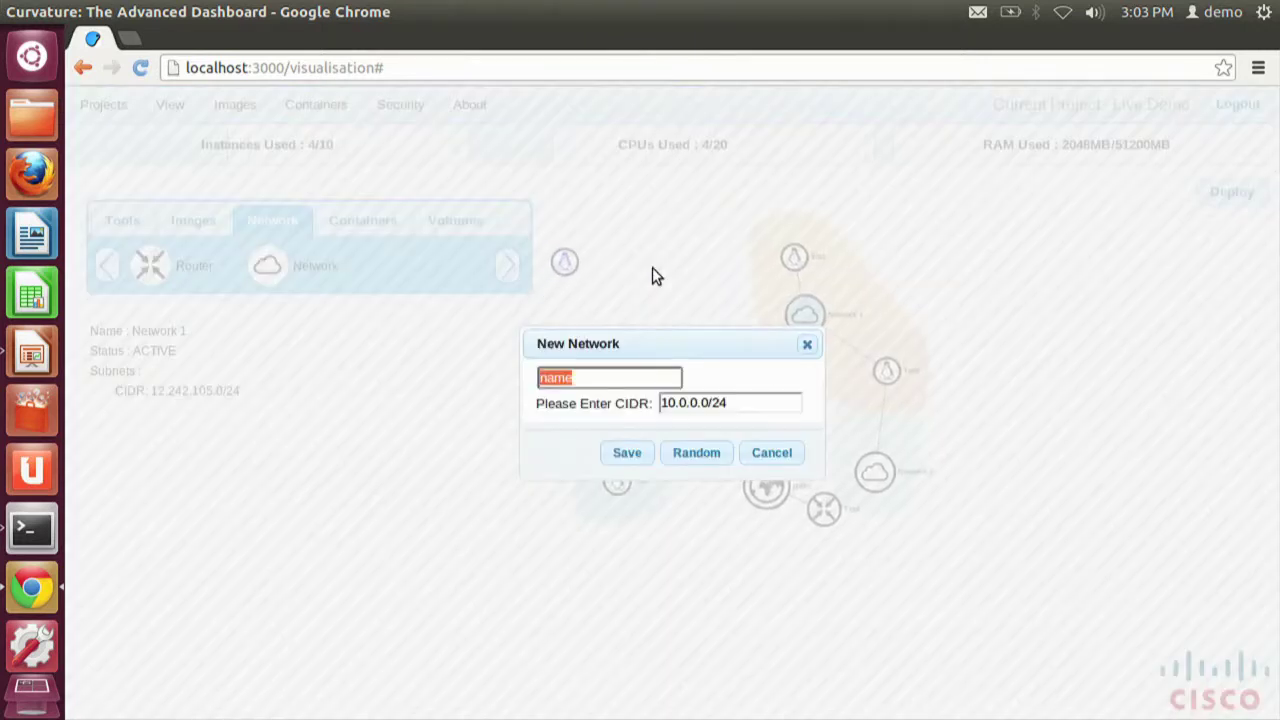
{"action": "type", "text": "net1"}
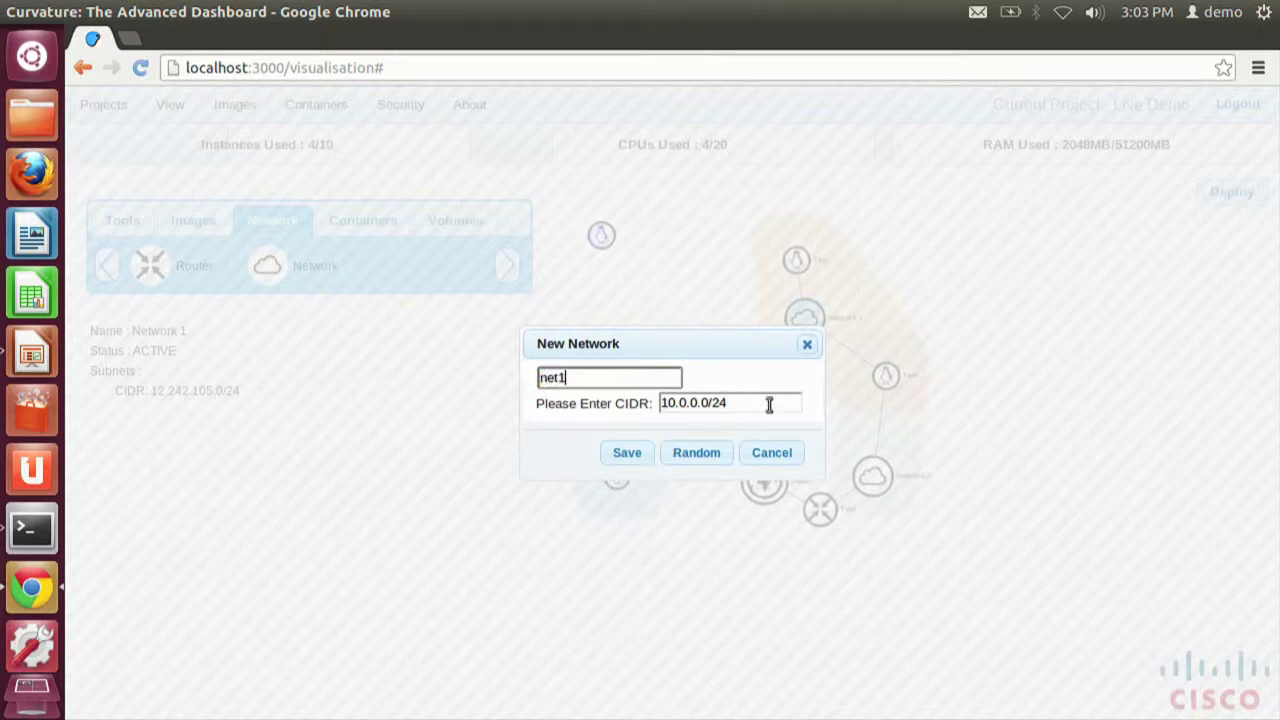
{"action": "left_click", "coordinate": [766, 403]}
{"action": "left_click", "coordinate": [695, 455]}
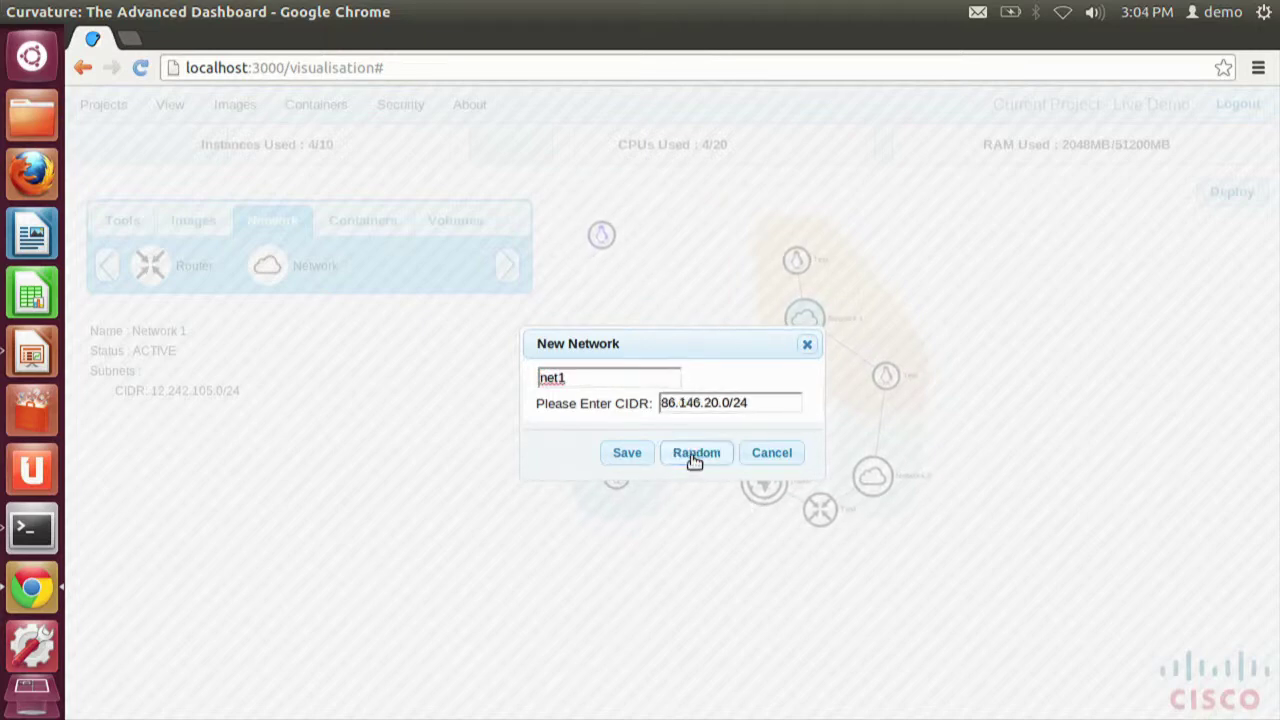
{"action": "left_click", "coordinate": [618, 458]}
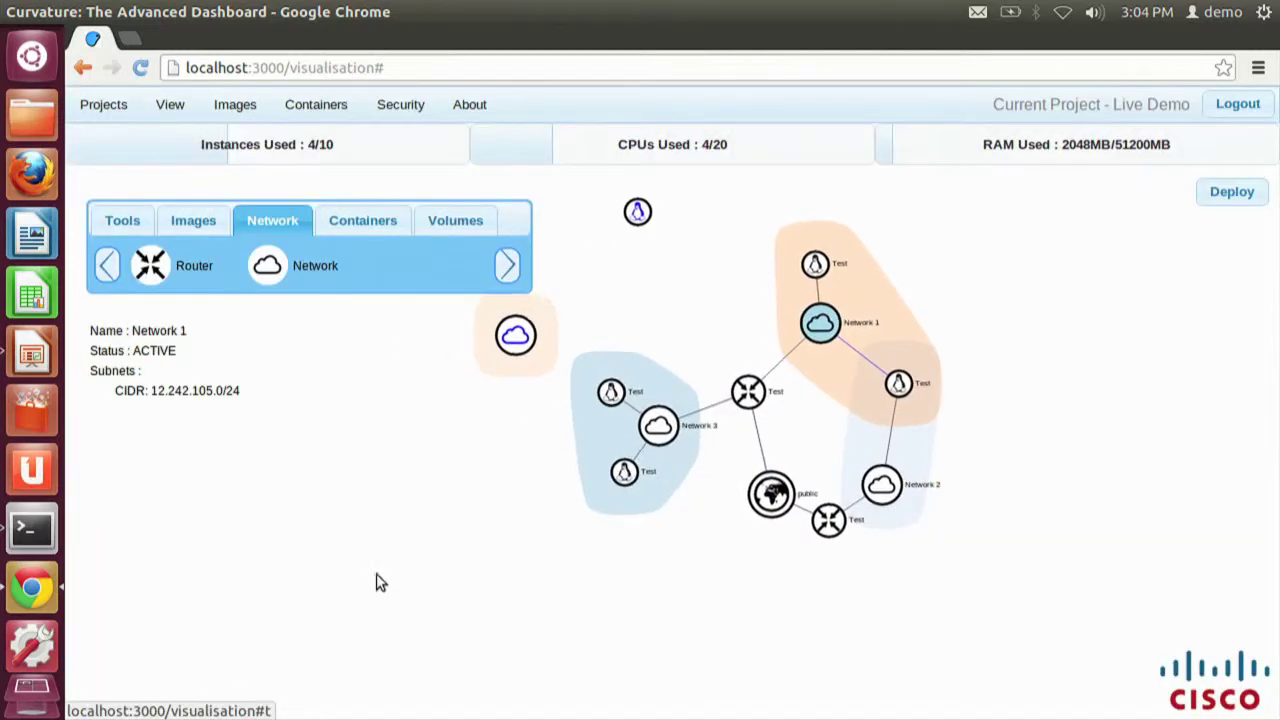
Link the new cirros instance to net1
{"action": "left_click", "coordinate": [140, 226]}
{"action": "left_click", "coordinate": [150, 265]}
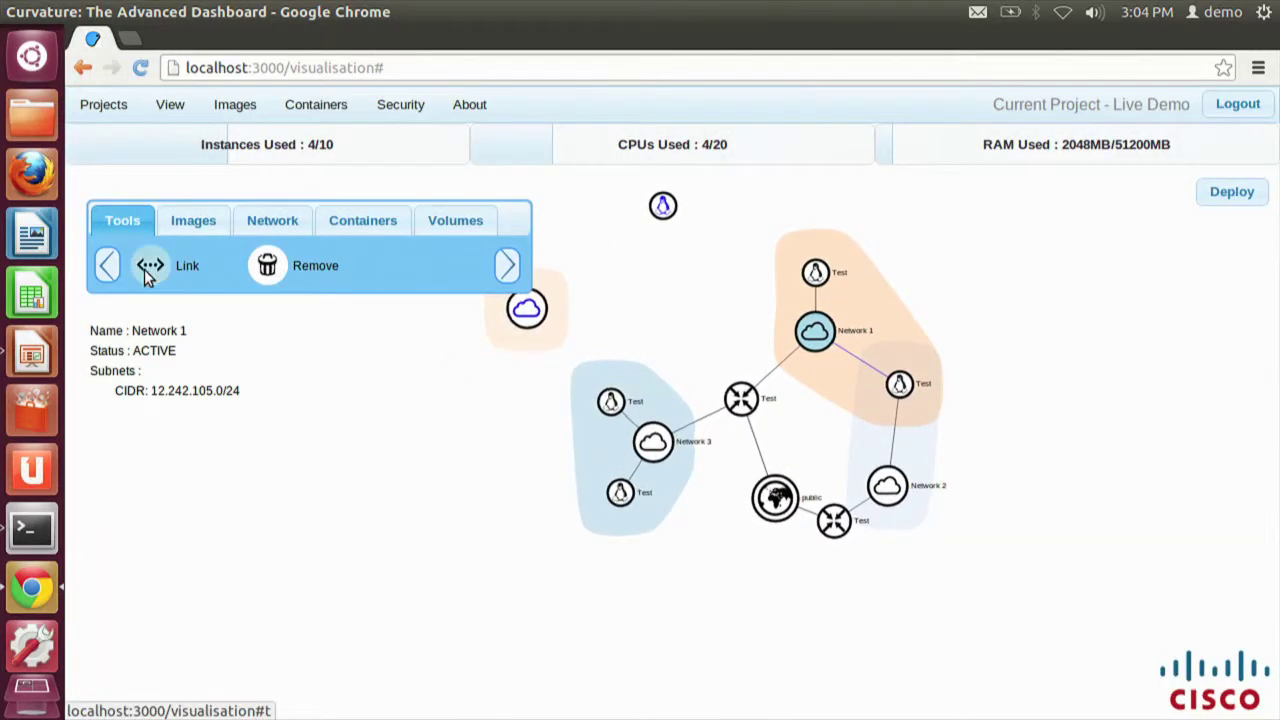
{"action": "left_click", "coordinate": [528, 310]}
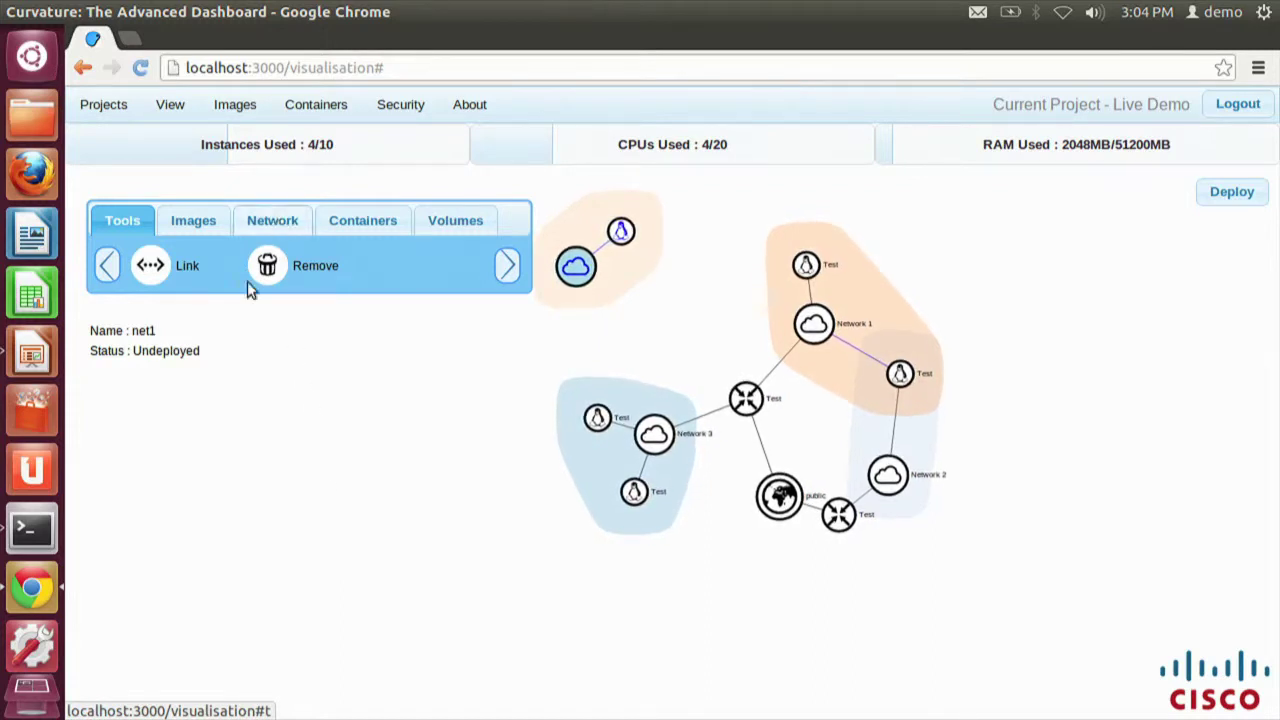
Add a new router to the graph and link it to net1
{"action": "left_click", "coordinate": [282, 222]}
{"action": "left_click_drag", "start_coordinate": [150, 268], "coordinate": [740, 338]}
{"action": "left_click", "coordinate": [128, 222]}
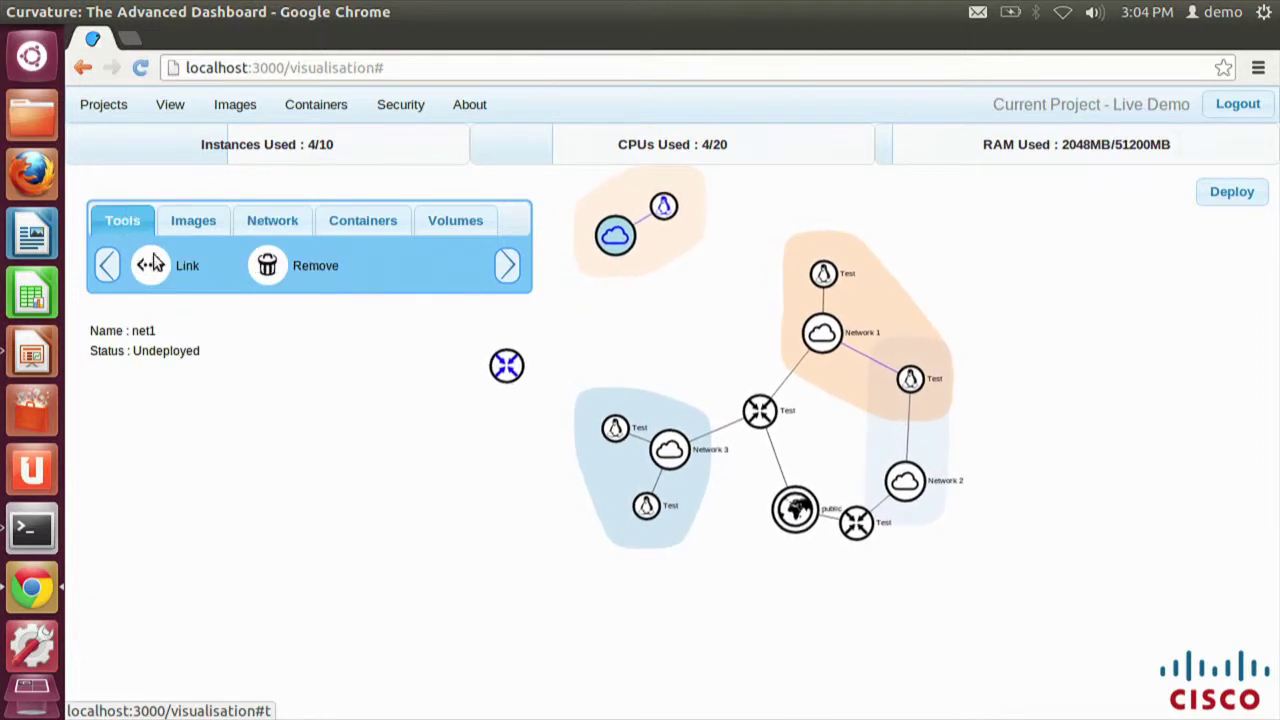
{"action": "left_click", "coordinate": [152, 270]}
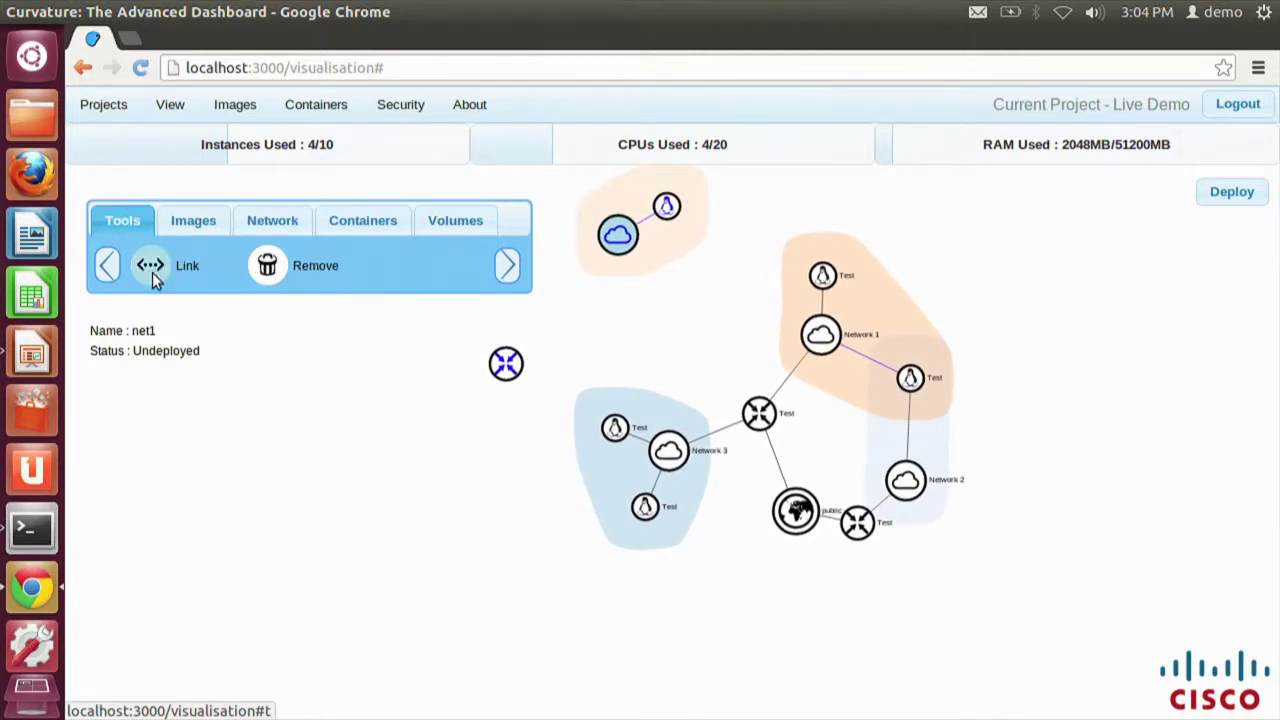
{"action": "left_click", "coordinate": [620, 250]}
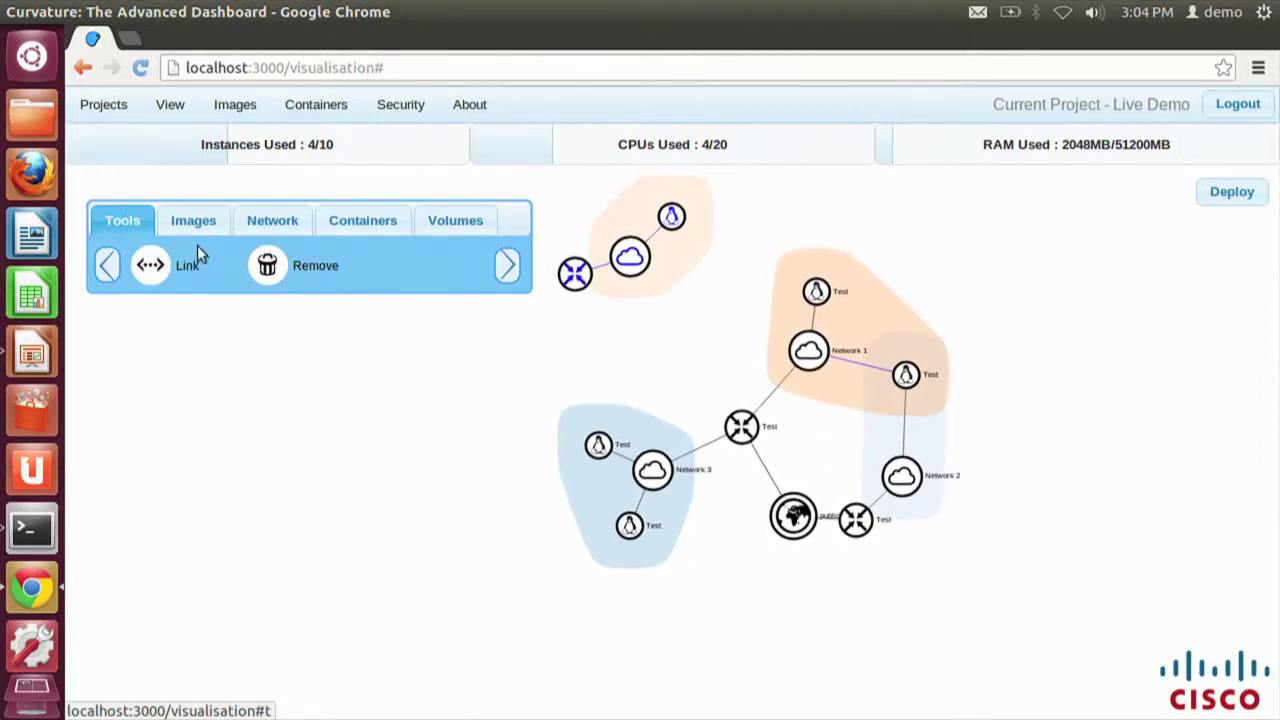
{"action": "left_click", "coordinate": [151, 266]}
{"action": "left_click", "coordinate": [575, 281]}
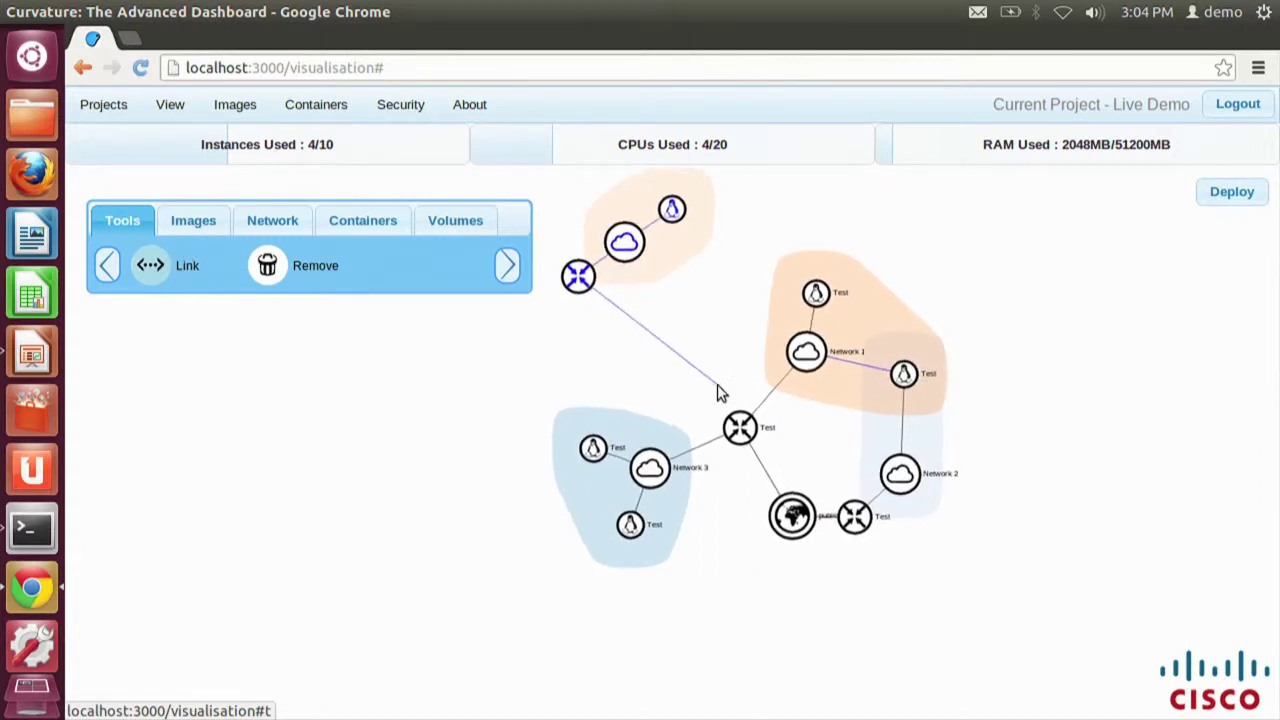
Link the new router to public, deploy, then inspect the router, net1 and new VM
{"action": "left_click", "coordinate": [791, 513]}
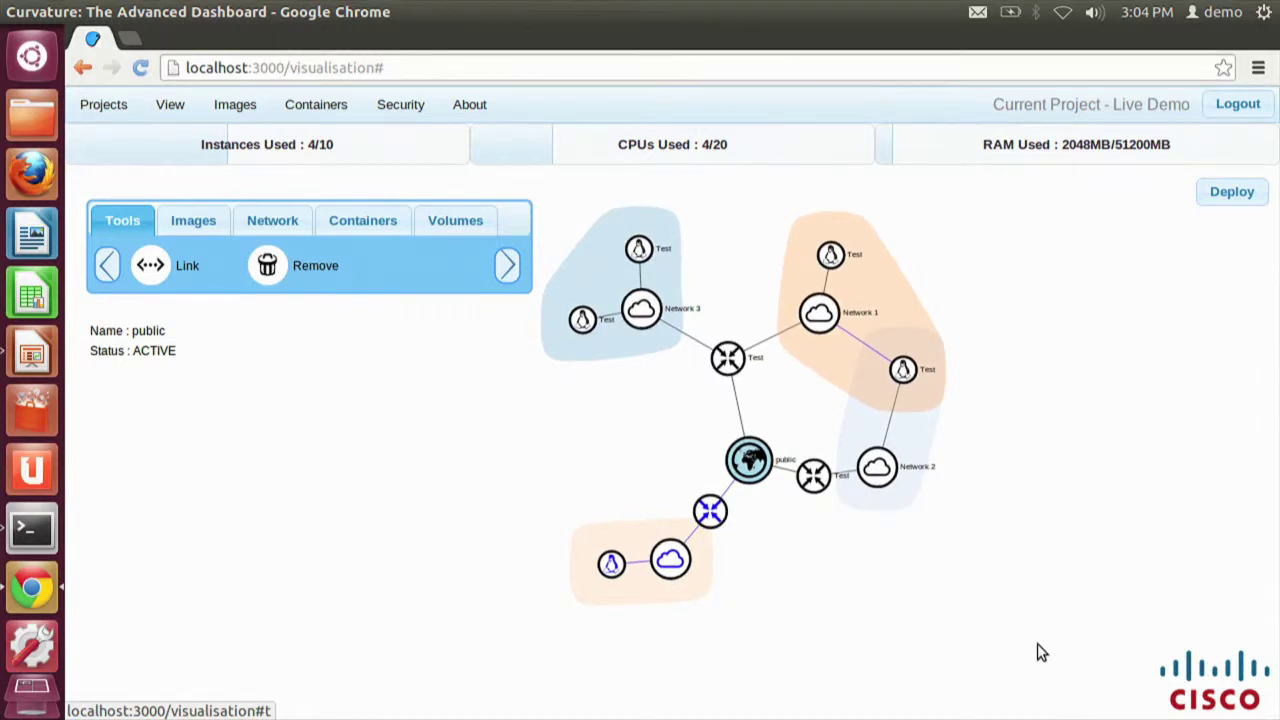
{"action": "left_click", "coordinate": [1220, 193]}
{"action": "left_click", "coordinate": [710, 513]}
{"action": "left_click", "coordinate": [680, 566]}
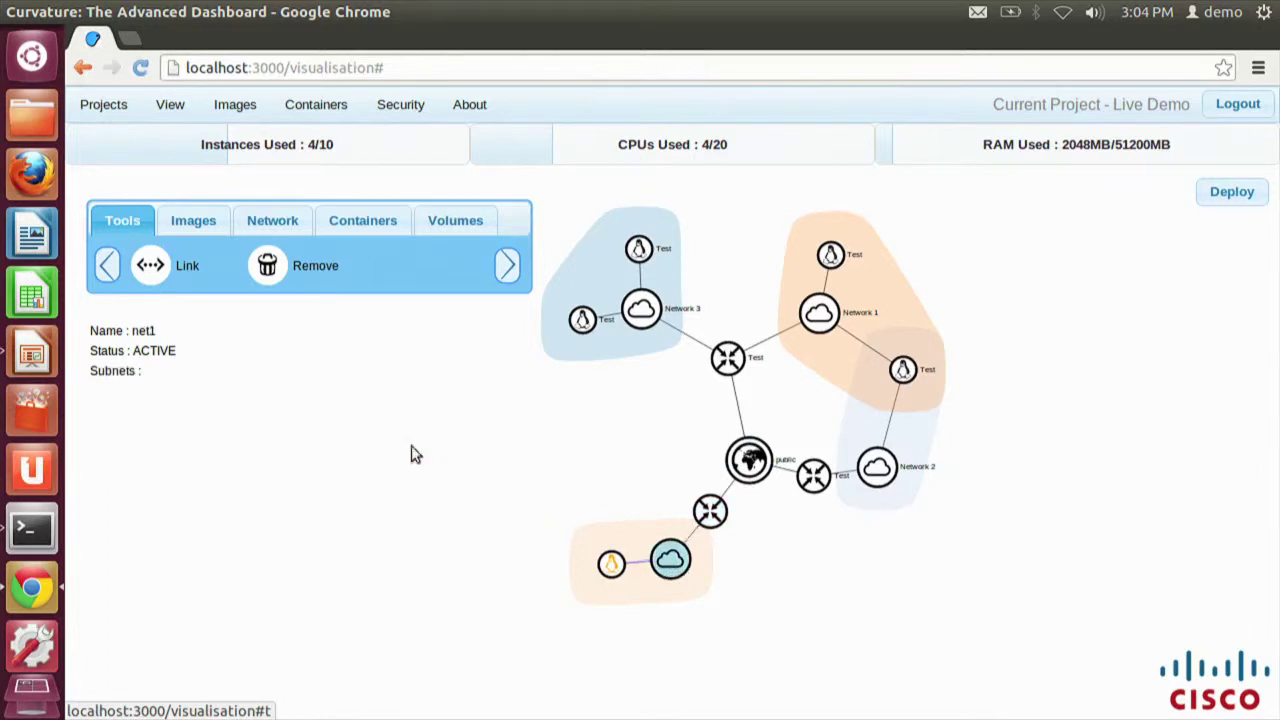
{"action": "left_click", "coordinate": [608, 566]}
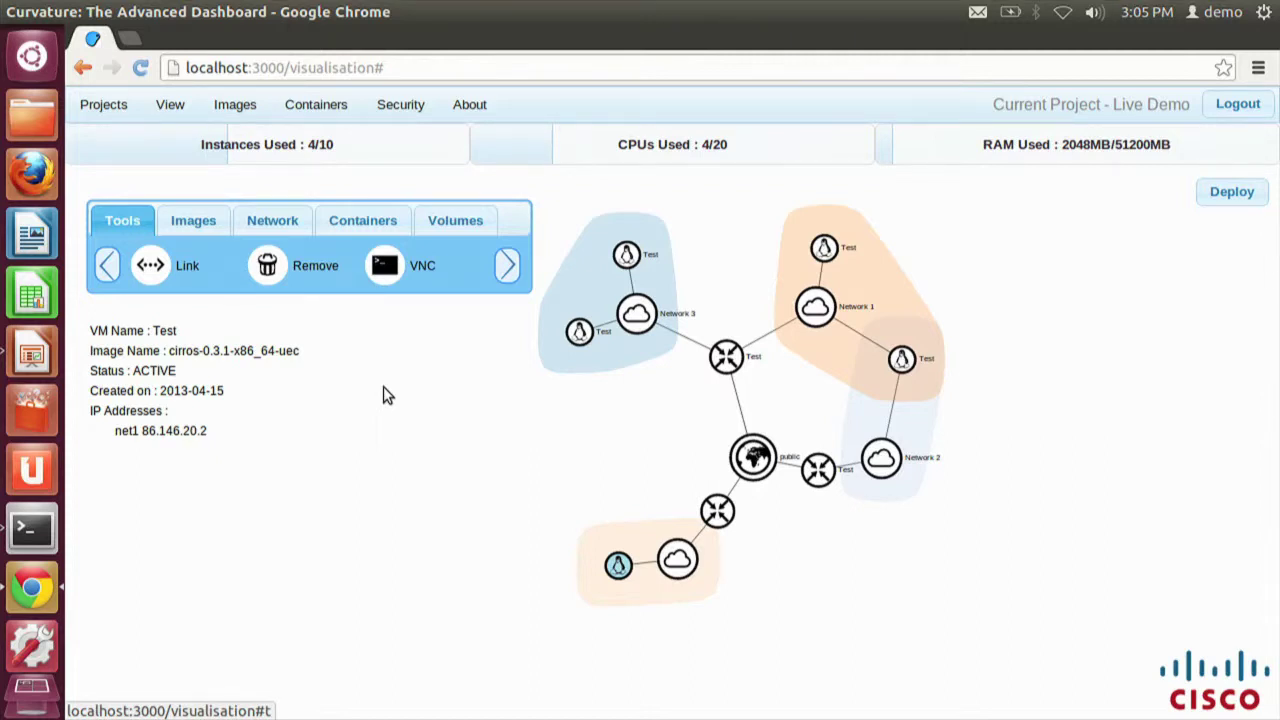
Allocate floating IP 172.24.4.228 from the public network node
{"action": "double_click", "coordinate": [765, 455]}
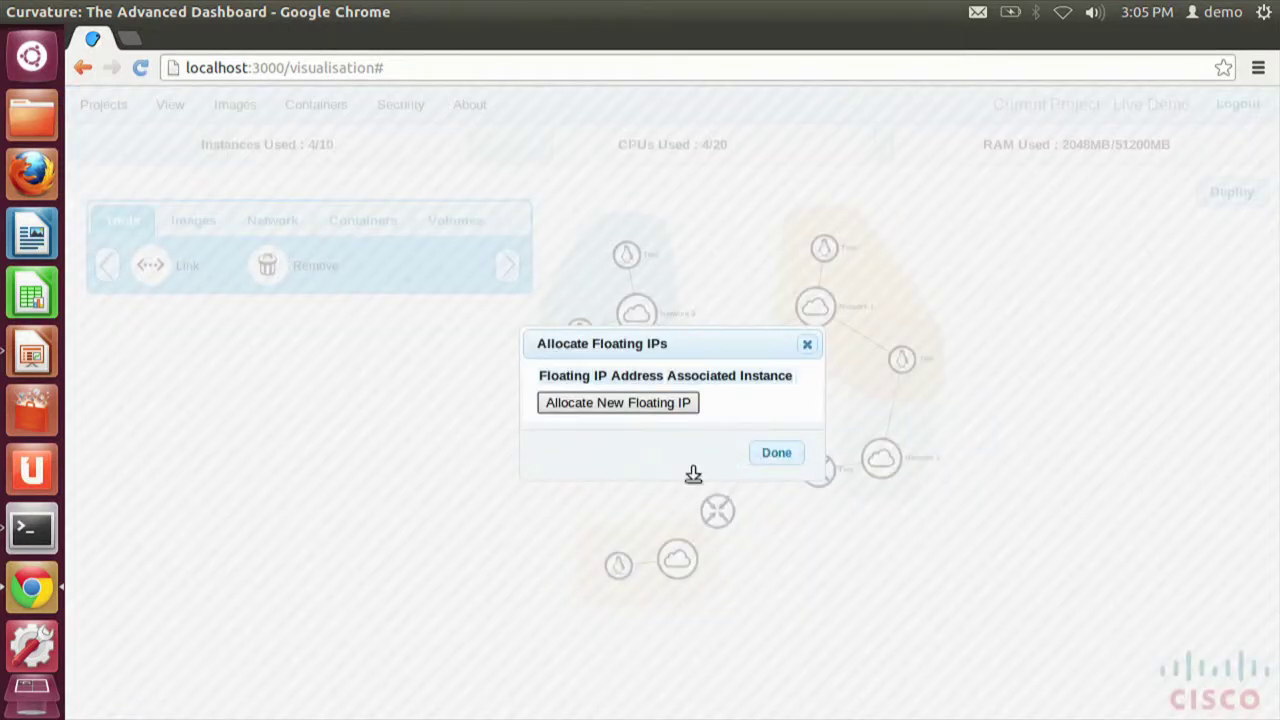
{"action": "left_click", "coordinate": [644, 406]}
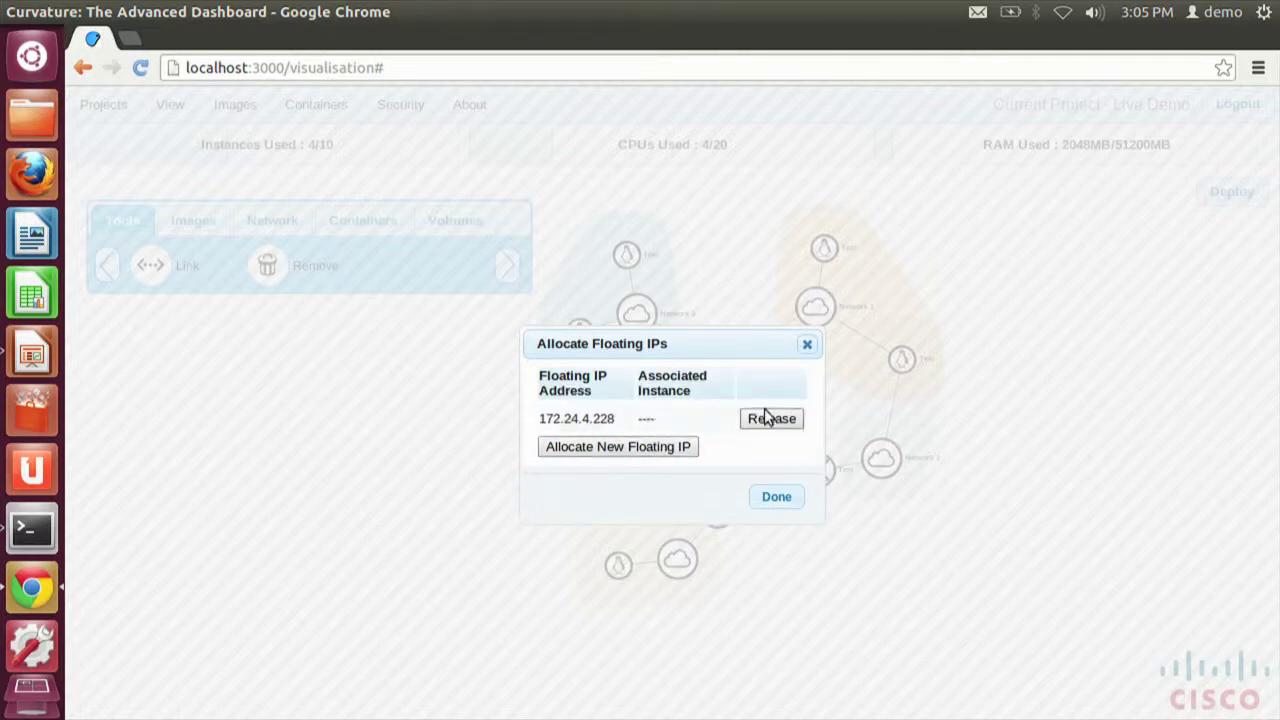
{"action": "left_click", "coordinate": [774, 499]}
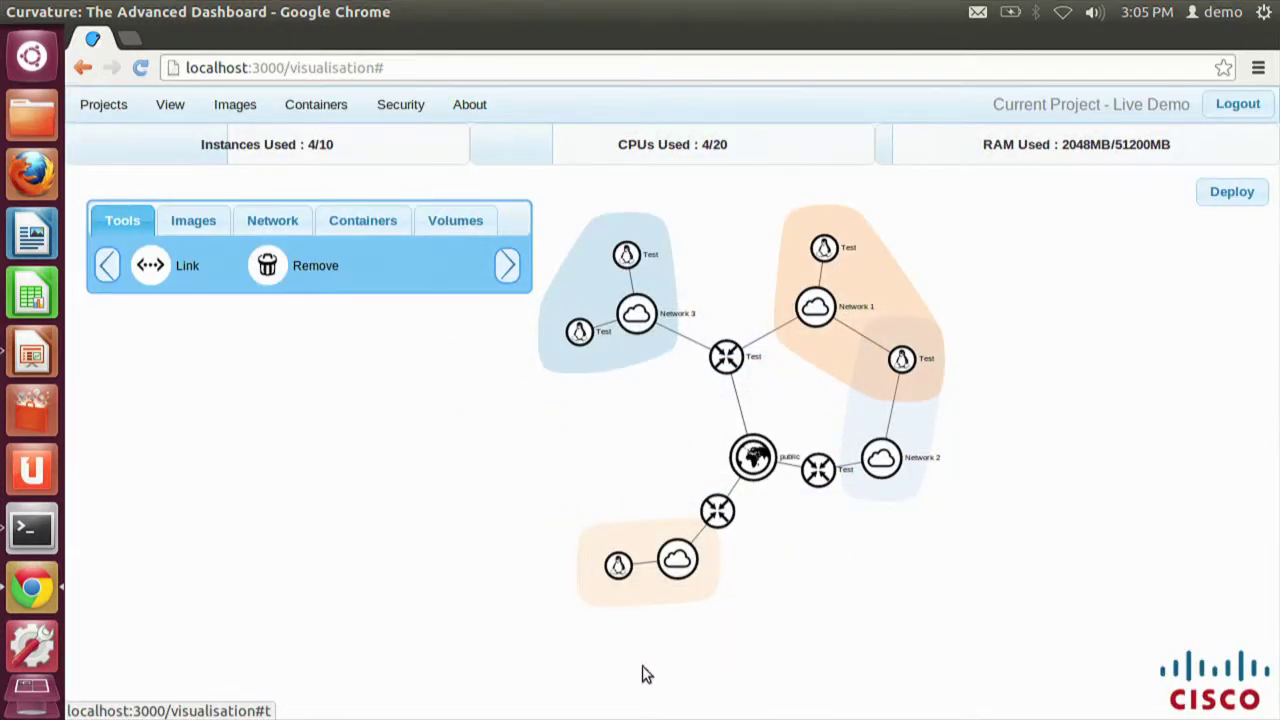
Associate 172.24.4.228 with the new VM at 86.146.20.2, save, and view its details
{"action": "double_click", "coordinate": [617, 566]}
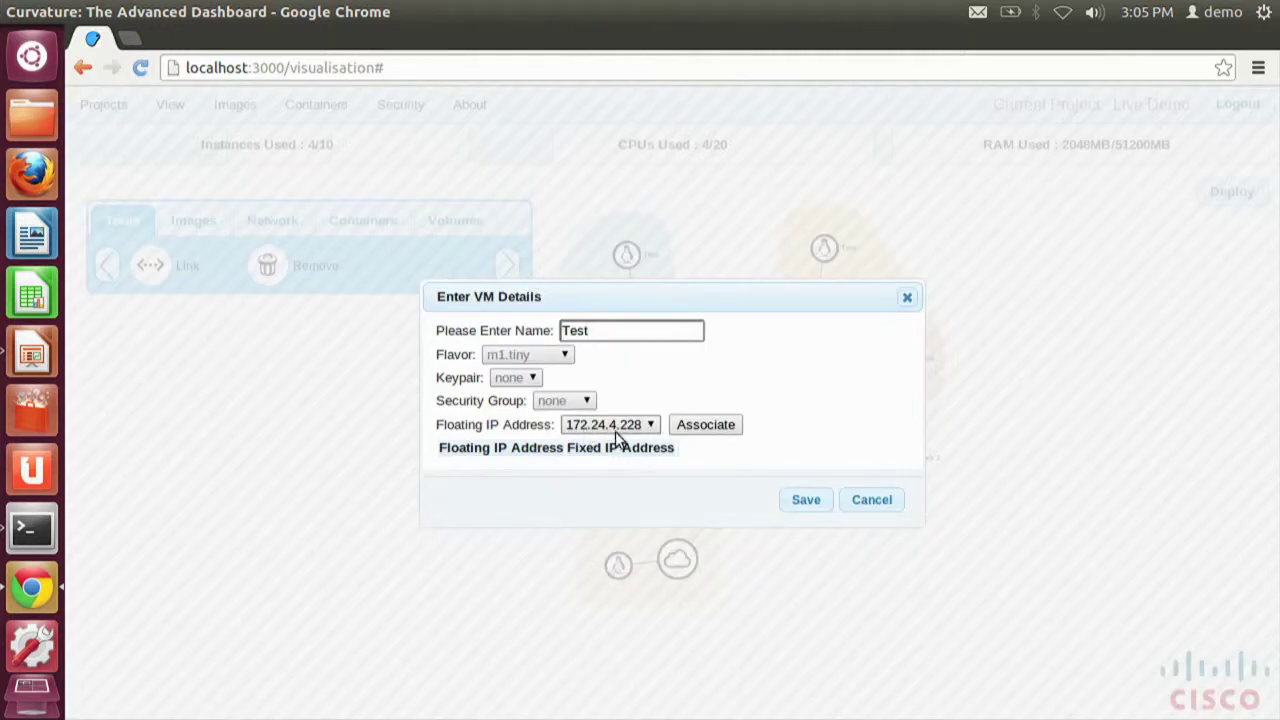
{"action": "left_click", "coordinate": [723, 424]}
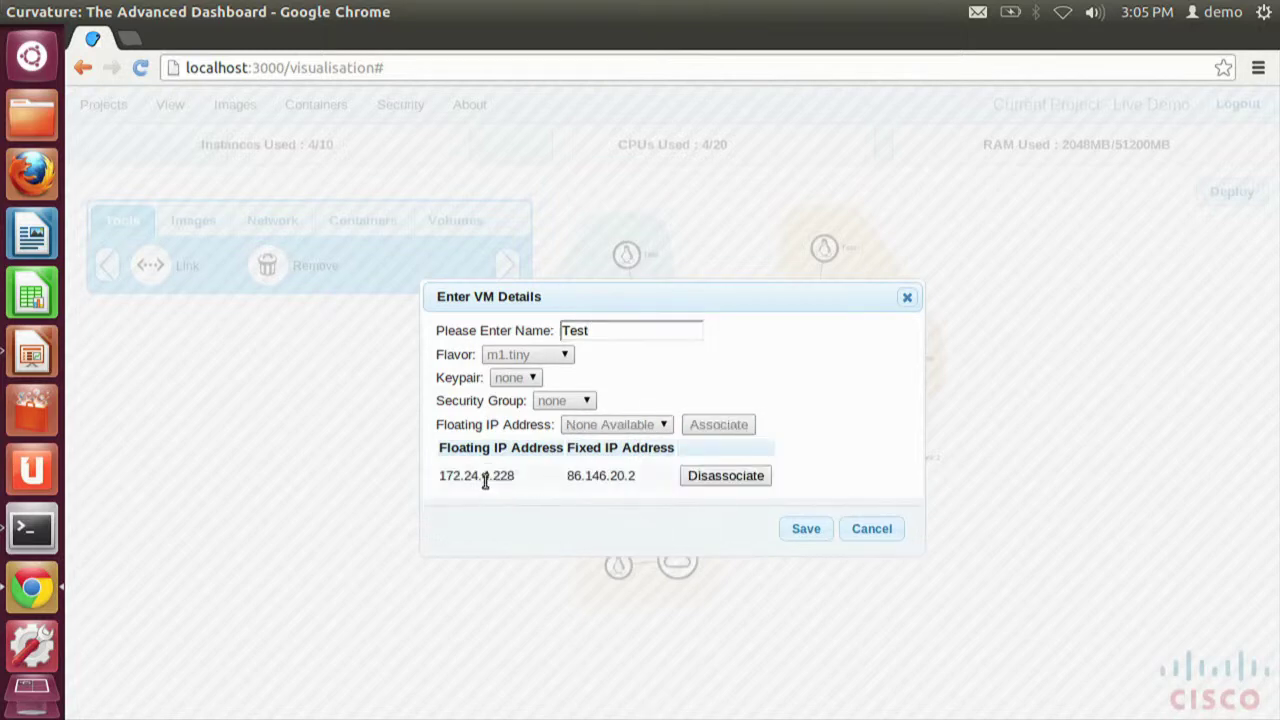
{"action": "left_click", "coordinate": [806, 530]}
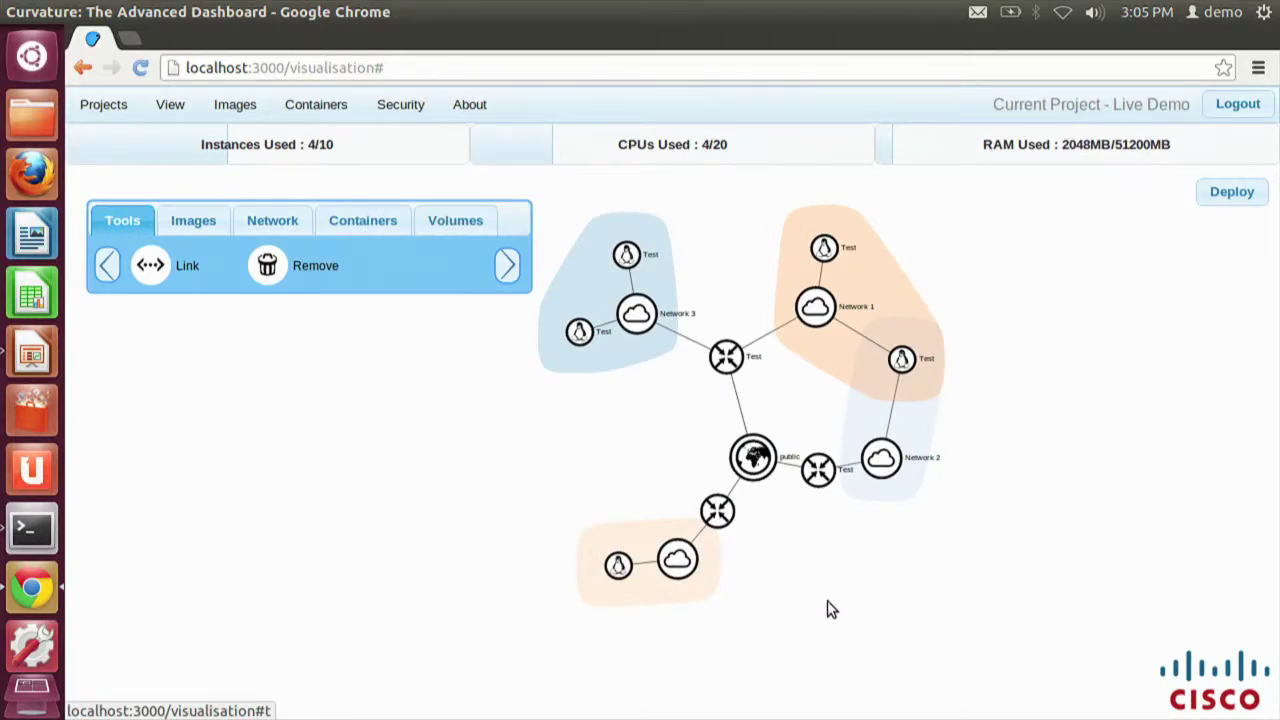
{"action": "left_click", "coordinate": [616, 570]}
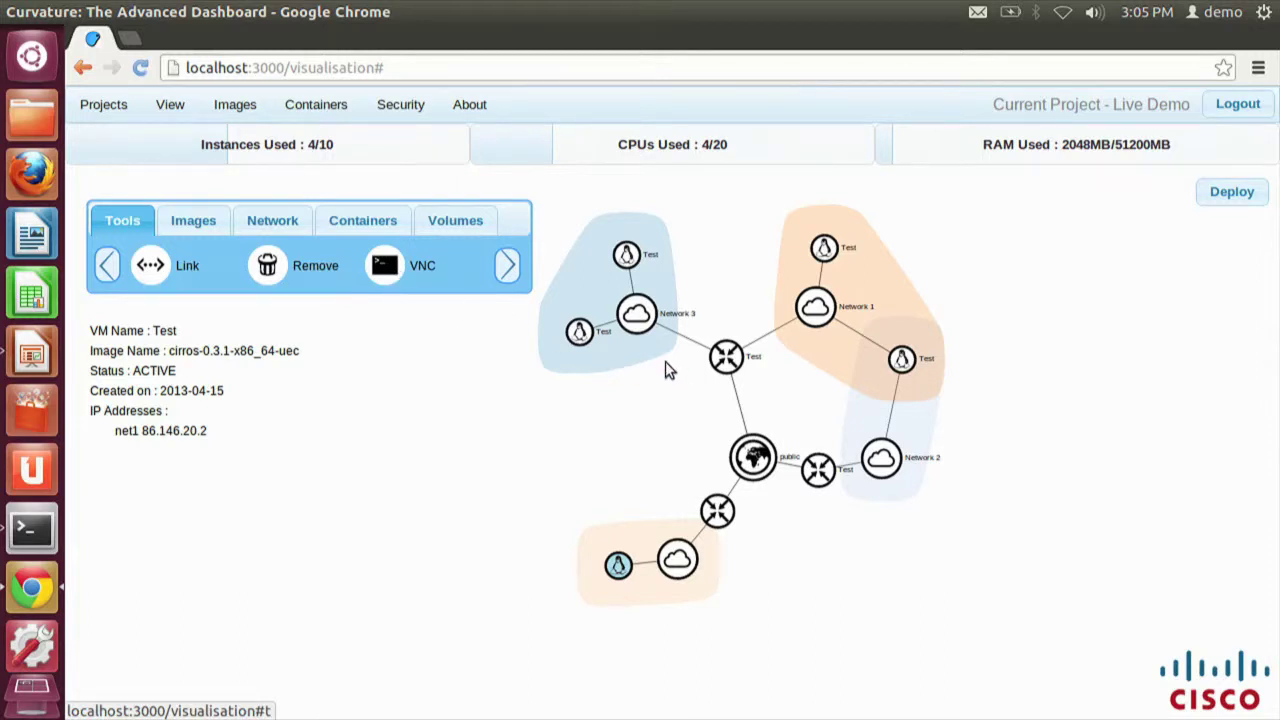
{"action": "left_click", "coordinate": [385, 268]}
{"action": "left_click_drag", "start_coordinate": [566, 298], "coordinate": [366, 266]}
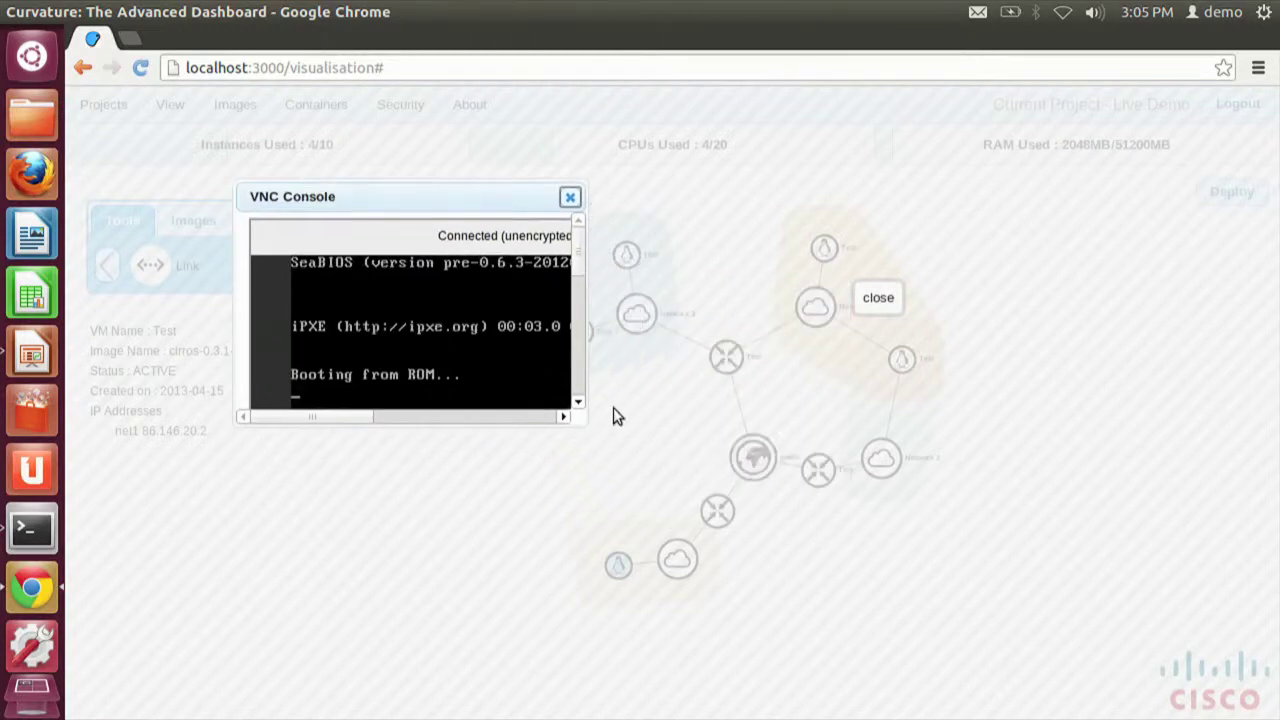
{"action": "left_click_drag", "start_coordinate": [584, 422], "coordinate": [955, 643]}
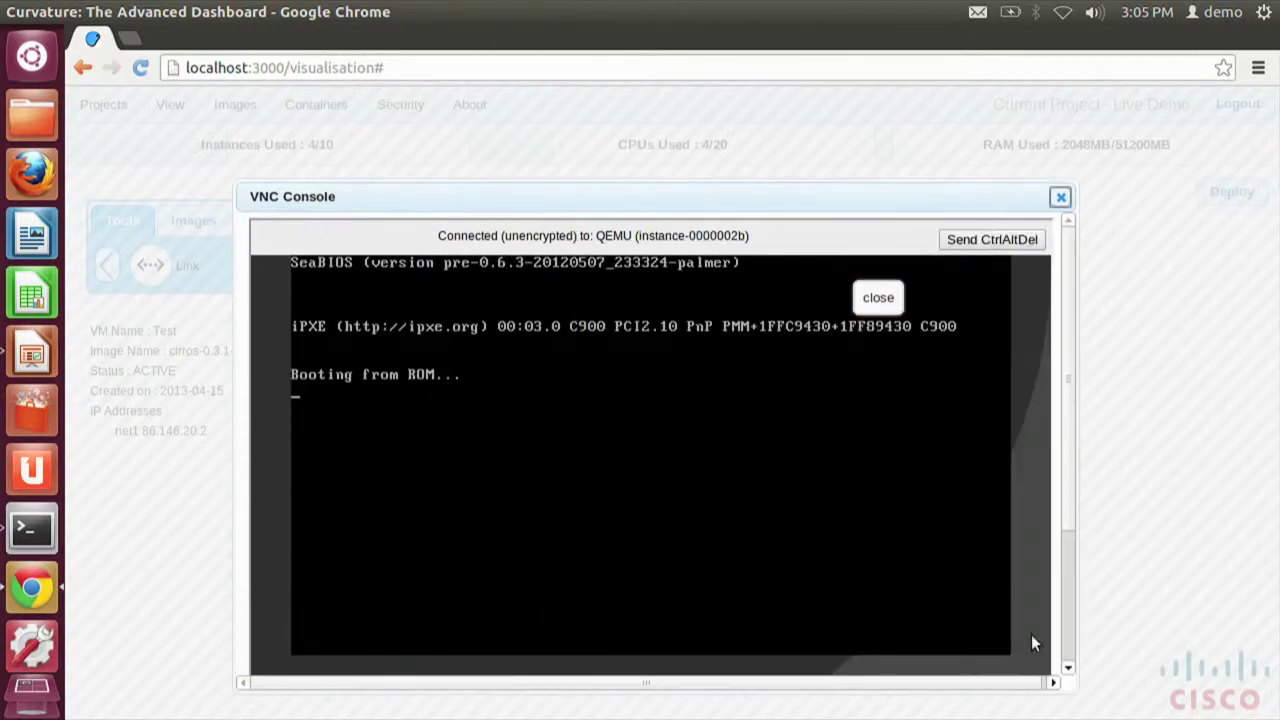
{"action": "left_click", "coordinate": [1061, 198]}
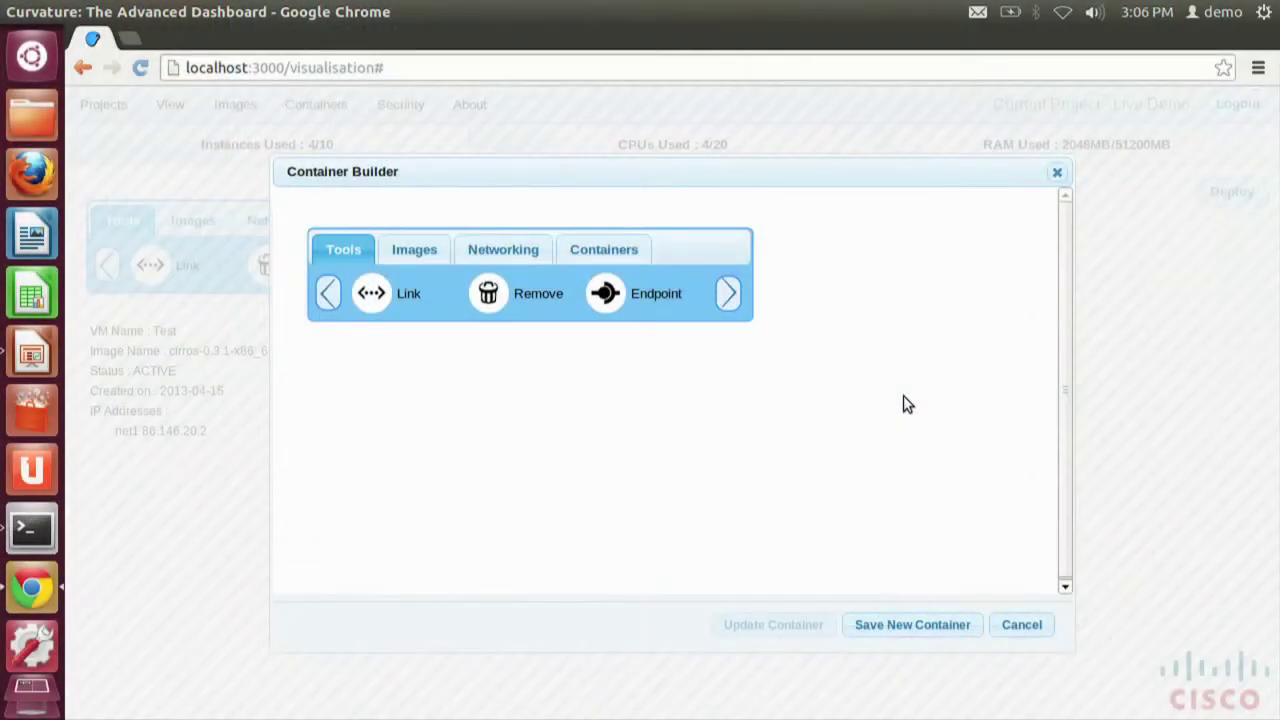
Place two Linux VMs on the Container Builder canvas
{"action": "left_click", "coordinate": [414, 251]}
{"action": "left_click", "coordinate": [505, 252]}
{"action": "left_click", "coordinate": [622, 252]}
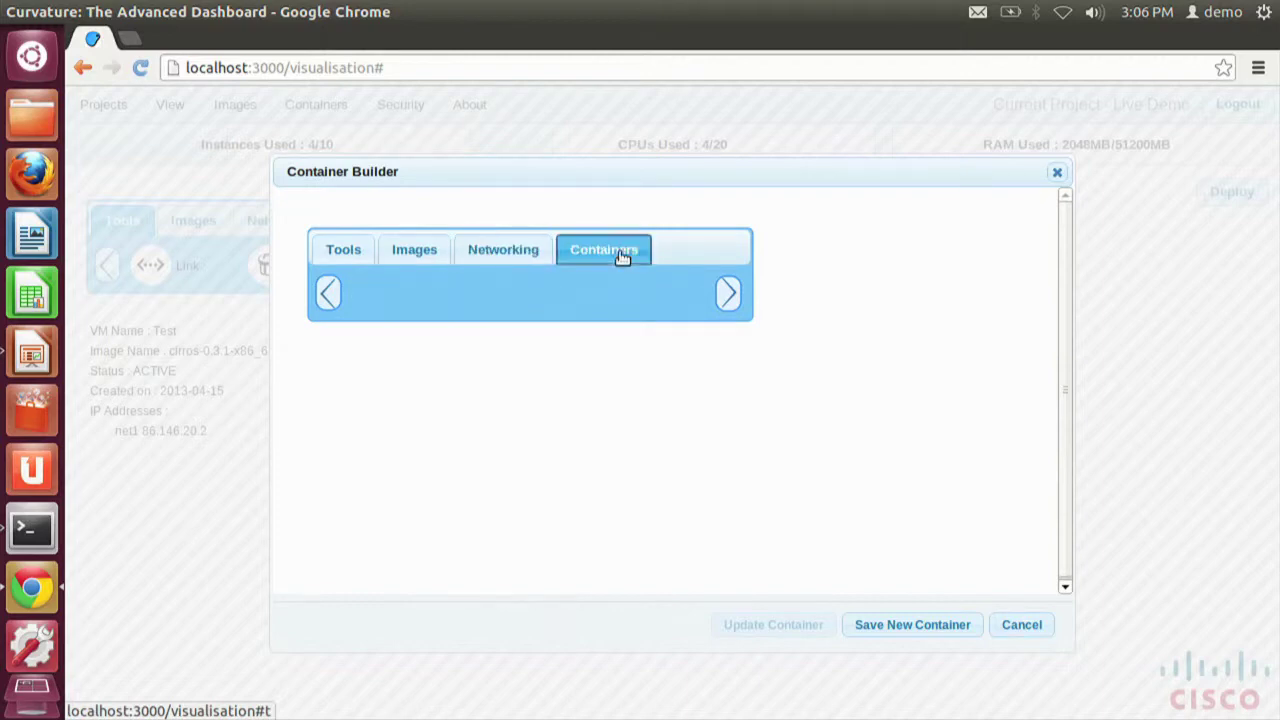
{"action": "left_click", "coordinate": [355, 258]}
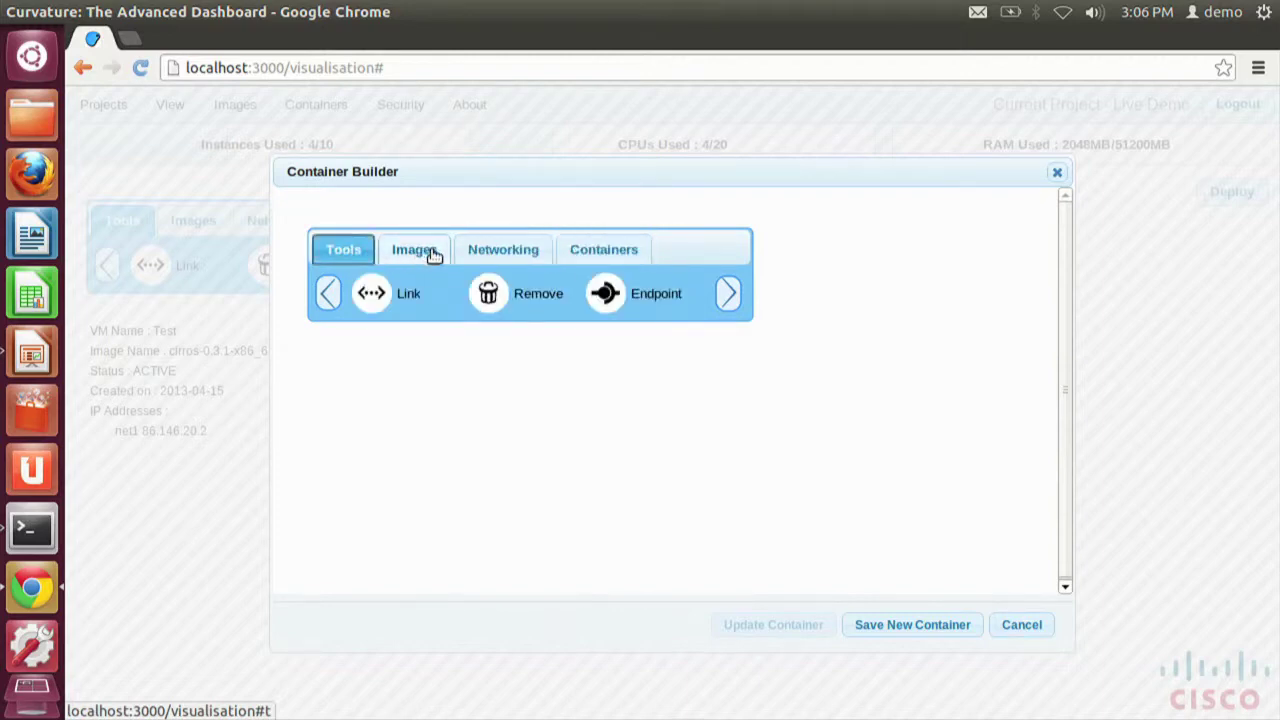
{"action": "left_click", "coordinate": [420, 255]}
{"action": "left_click_drag", "start_coordinate": [388, 305], "coordinate": [531, 400]}
{"action": "left_click_drag", "start_coordinate": [360, 303], "coordinate": [516, 350]}
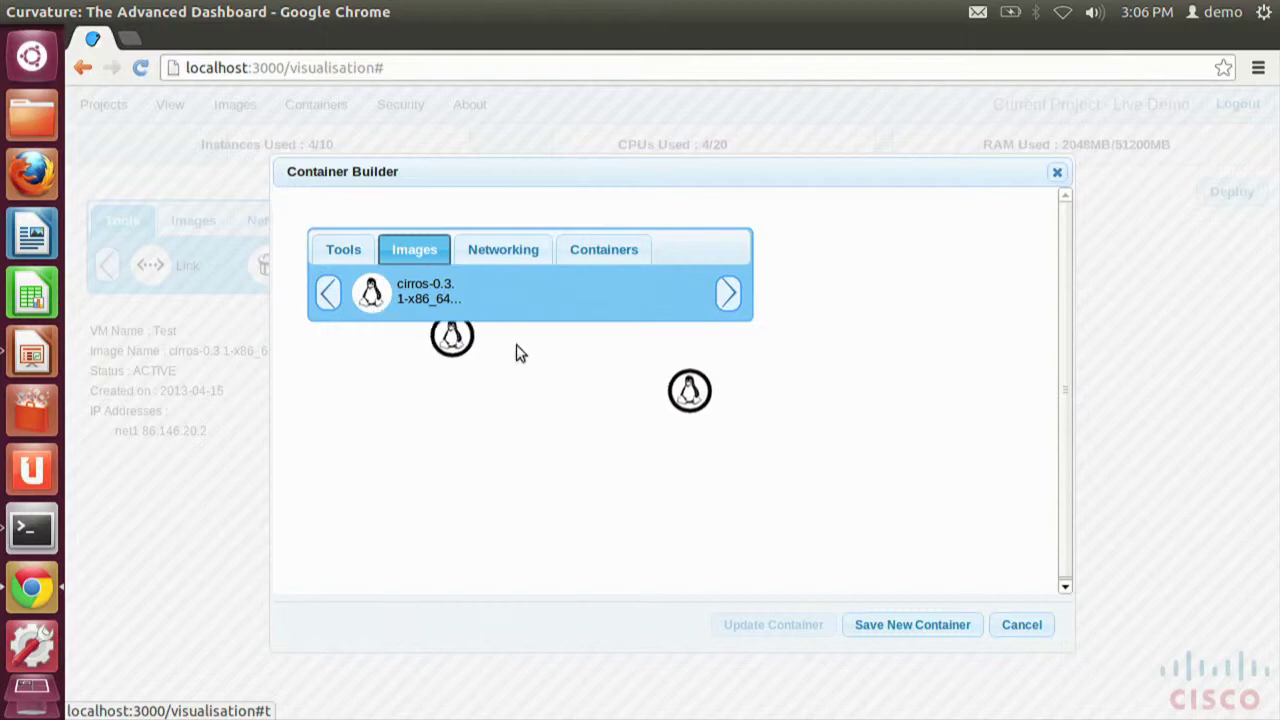
Add network net1, link a VM to it, and make it the container's endpoint
{"action": "left_click", "coordinate": [510, 249]}
{"action": "left_click_drag", "start_coordinate": [488, 293], "coordinate": [585, 487]}
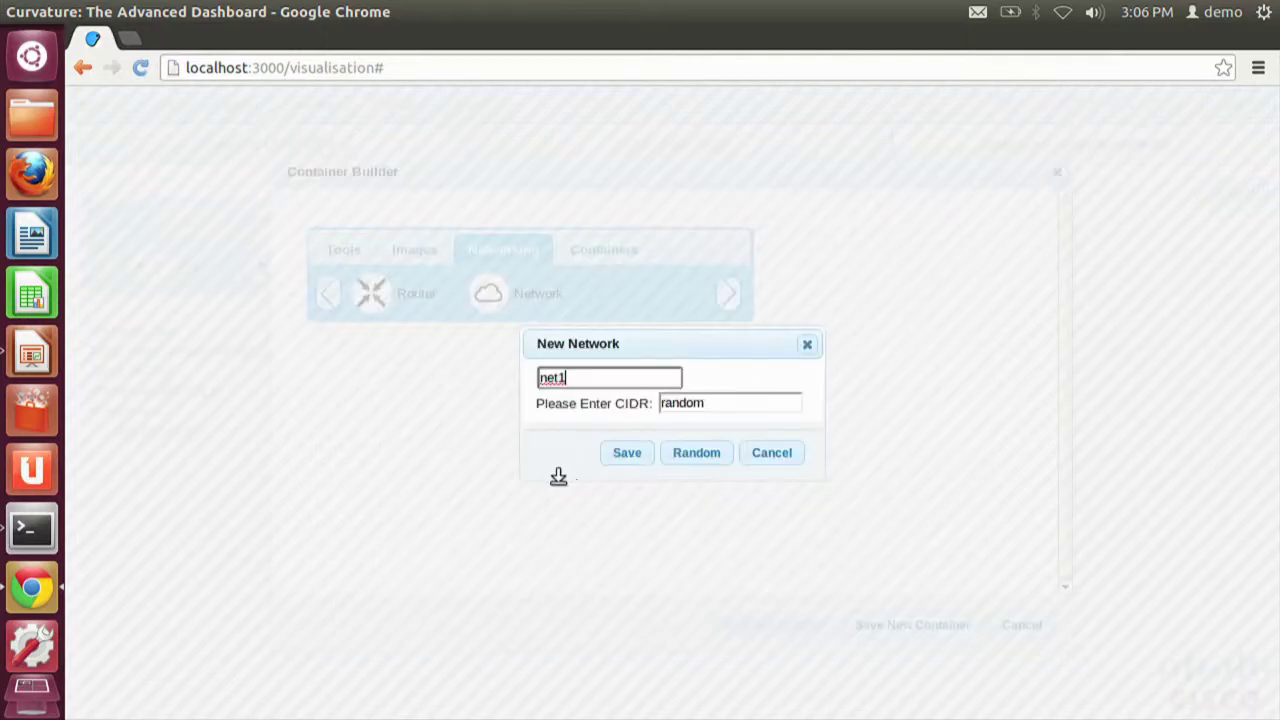
{"action": "left_click", "coordinate": [630, 455]}
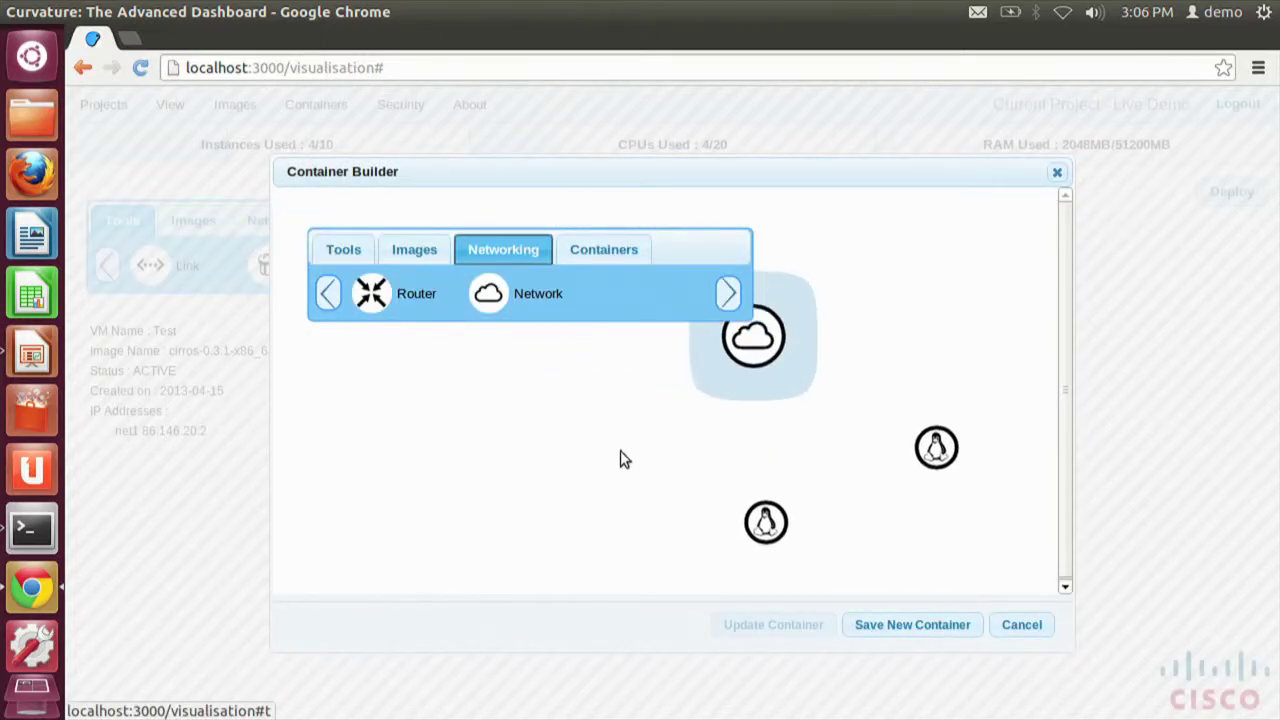
{"action": "left_click", "coordinate": [345, 254]}
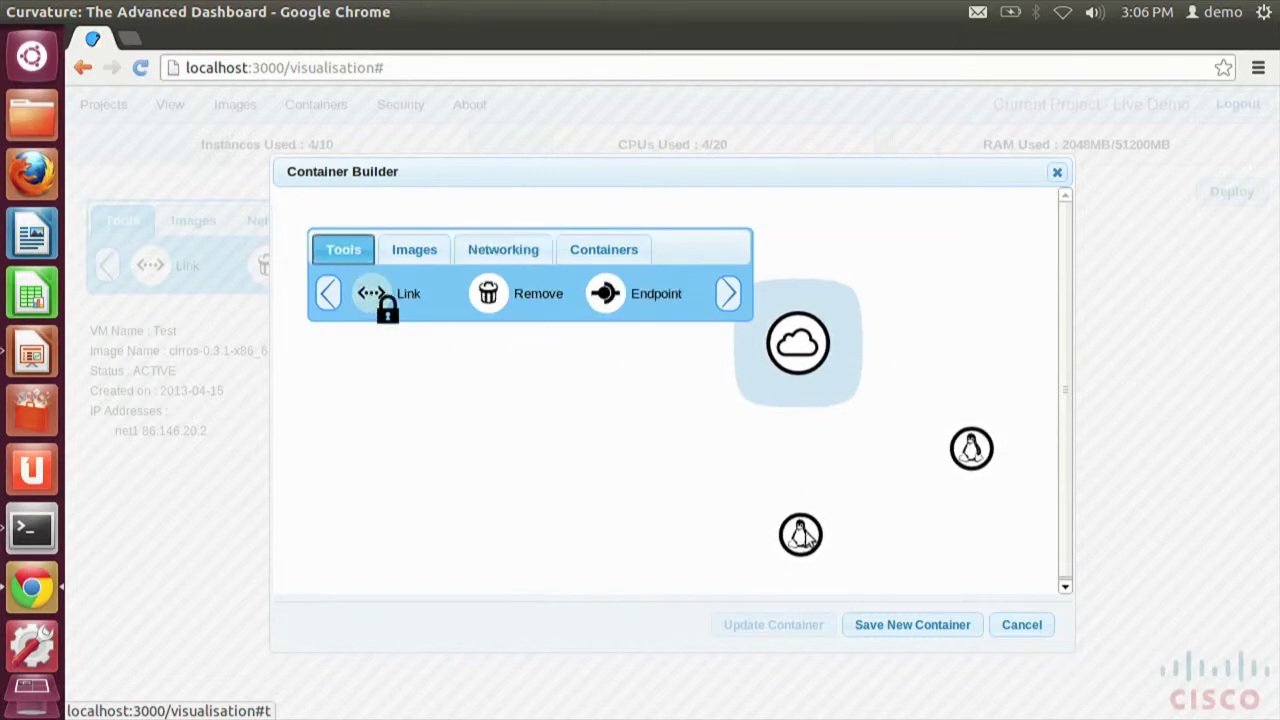
{"action": "left_click_drag", "start_coordinate": [800, 535], "coordinate": [970, 450]}
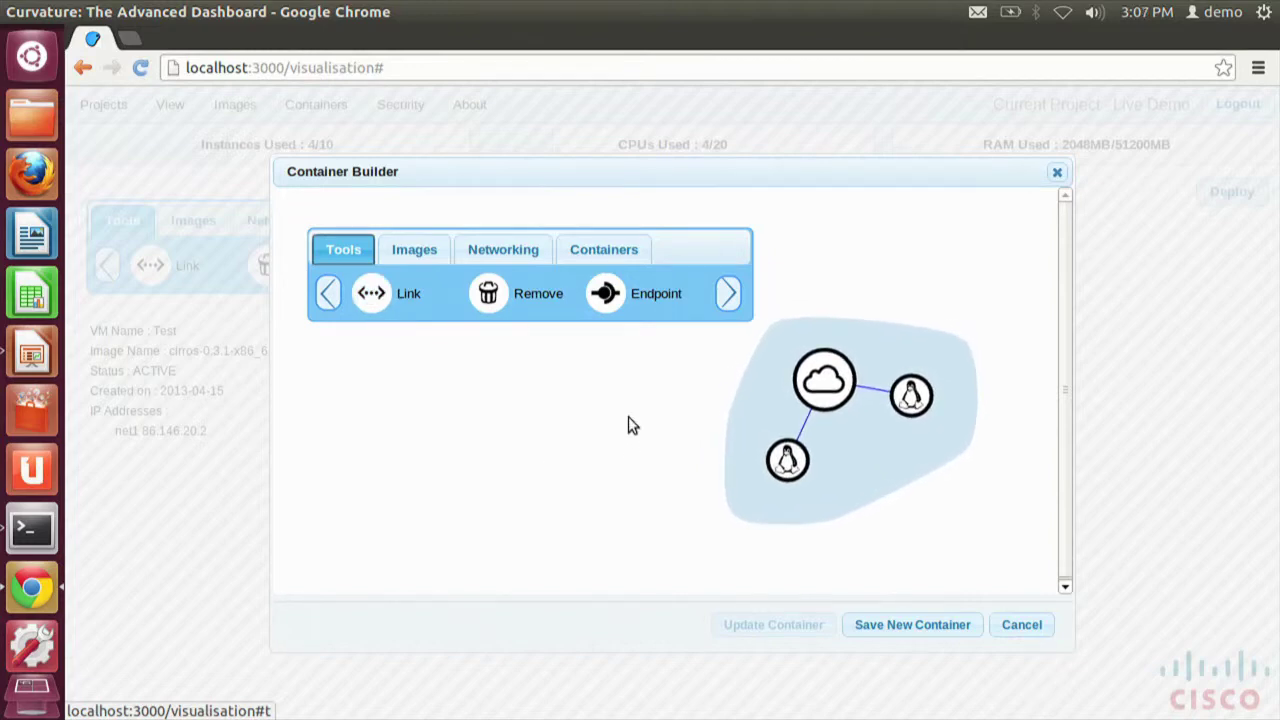
{"action": "left_click", "coordinate": [603, 297]}
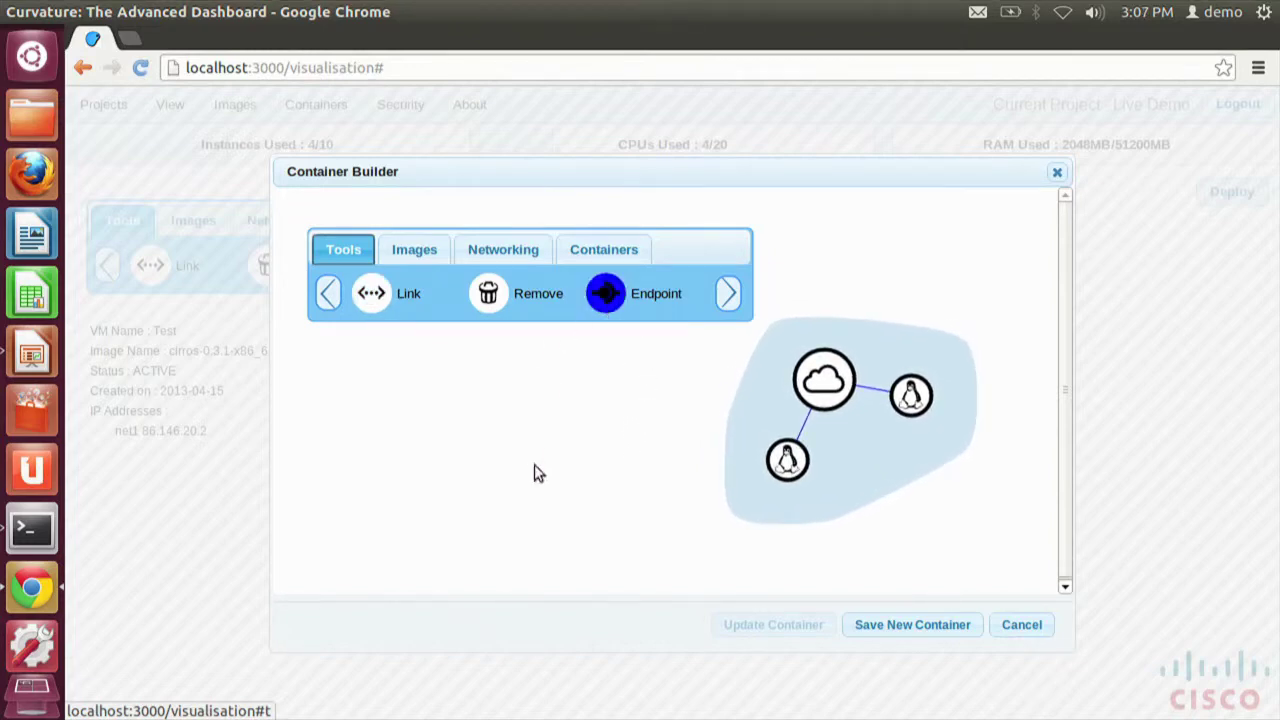
{"action": "left_click", "coordinate": [826, 378]}
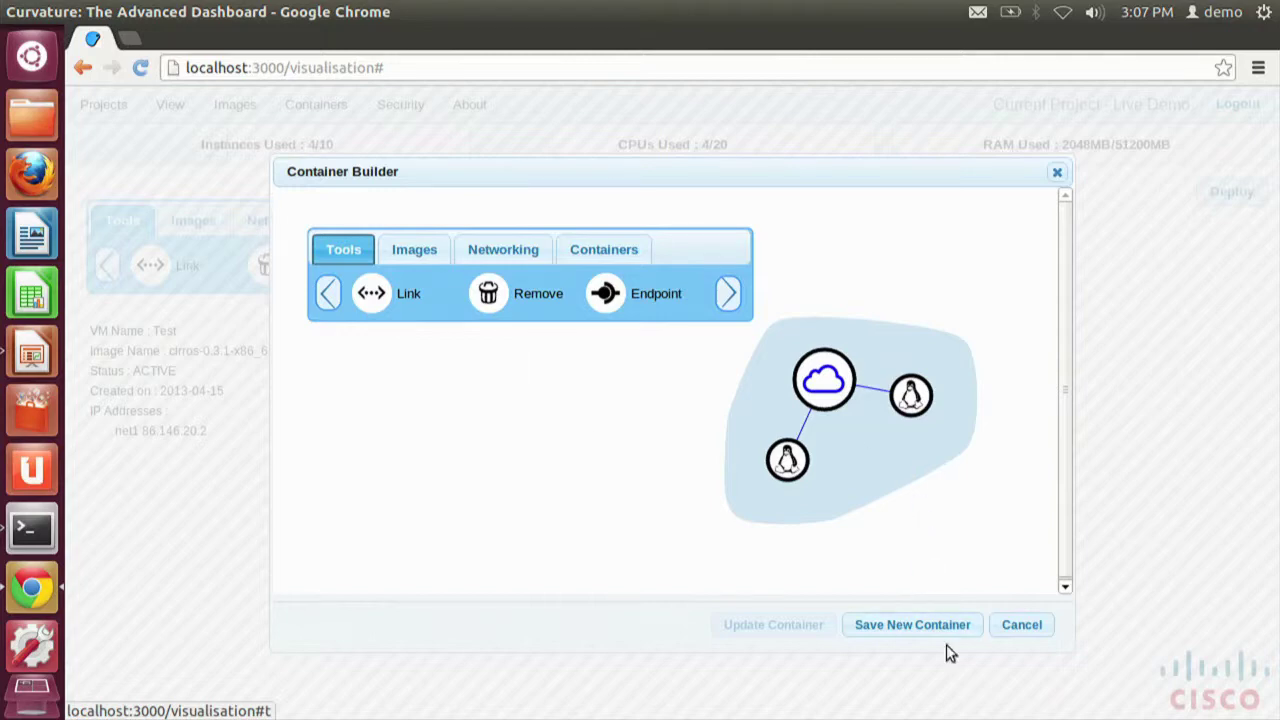
Save the design as container 'bottom layer' and confirm it in the containers list
{"action": "left_click", "coordinate": [927, 622]}
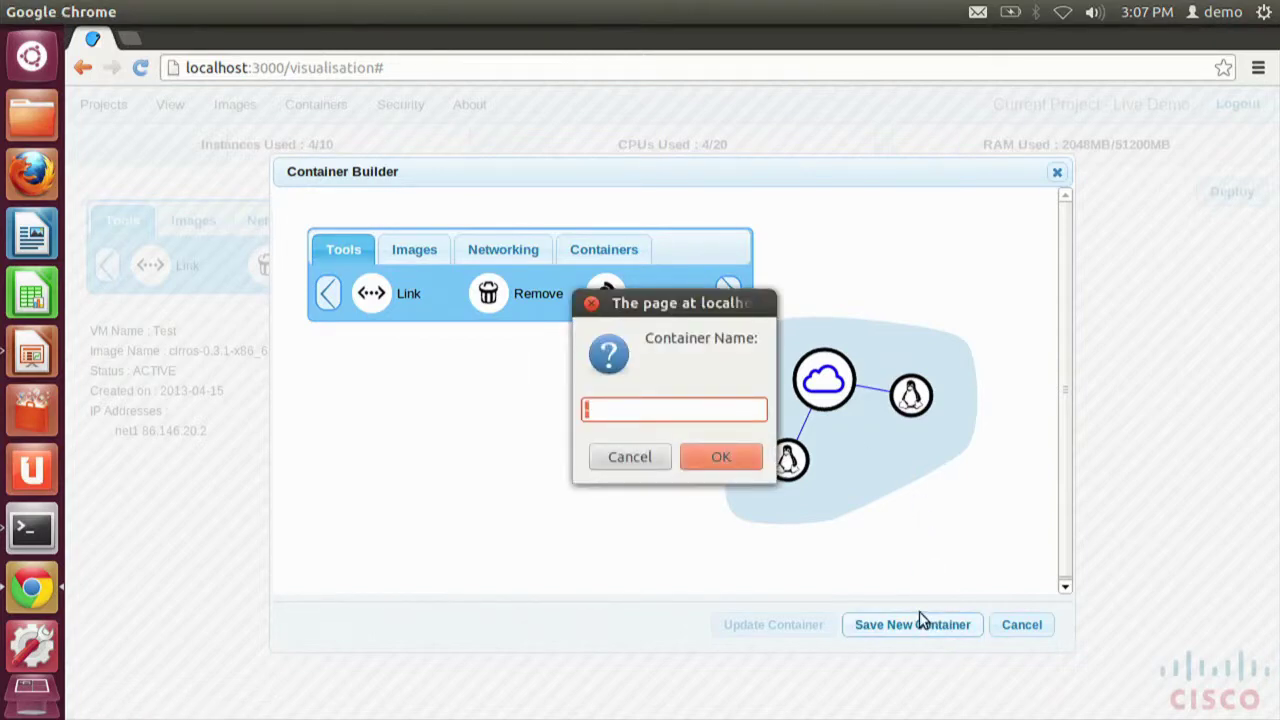
{"action": "type", "text": "bottom layer"}
{"action": "left_click", "coordinate": [723, 463]}
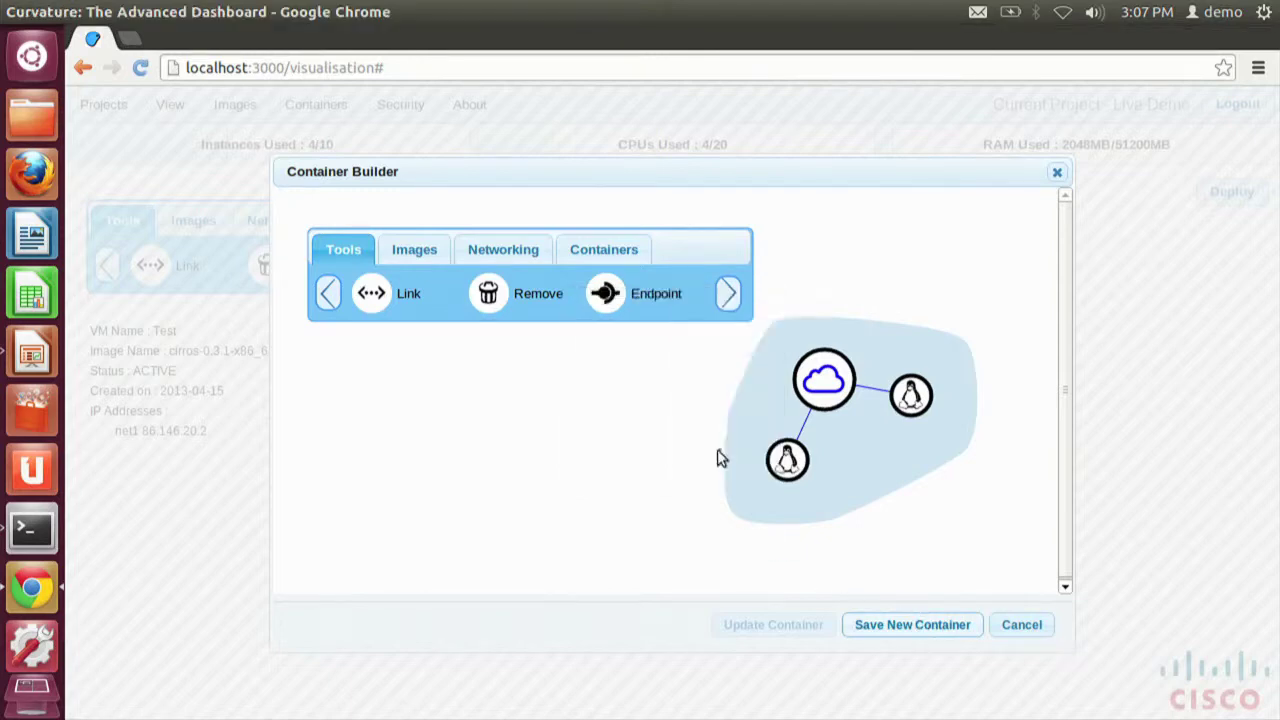
{"action": "left_click", "coordinate": [322, 105]}
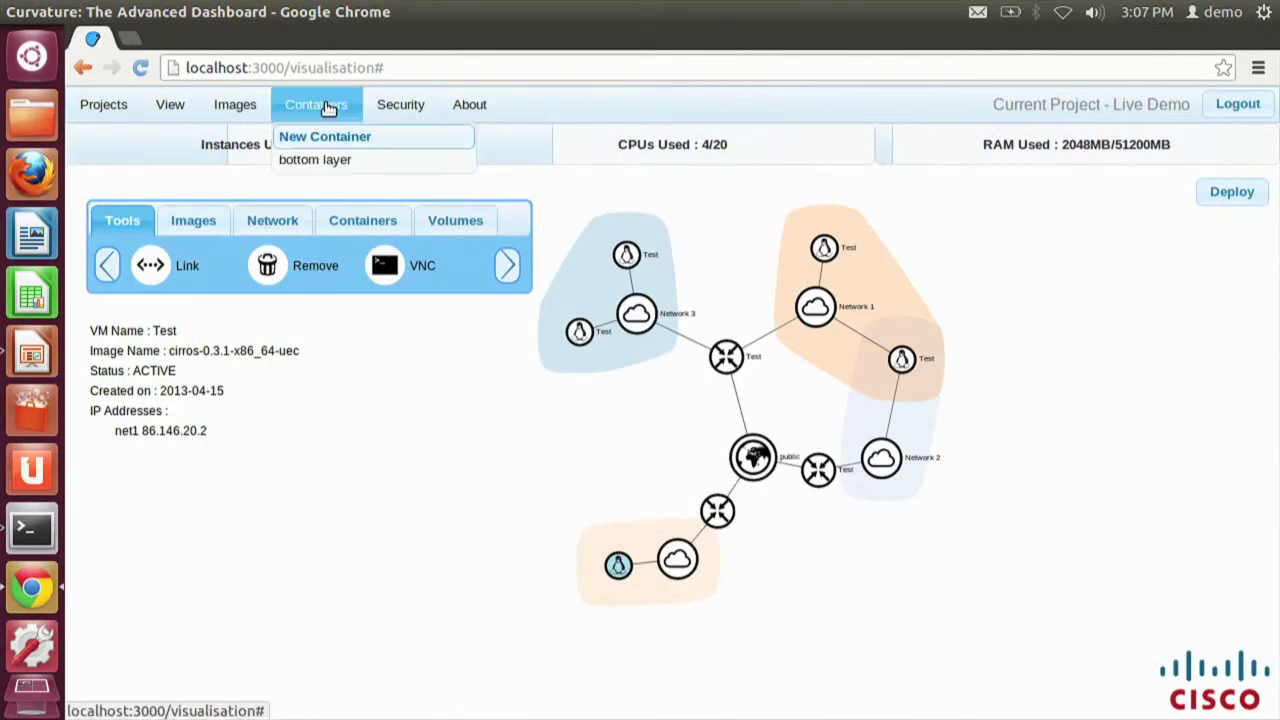
{"action": "left_click", "coordinate": [323, 171]}
{"action": "left_click", "coordinate": [363, 220]}
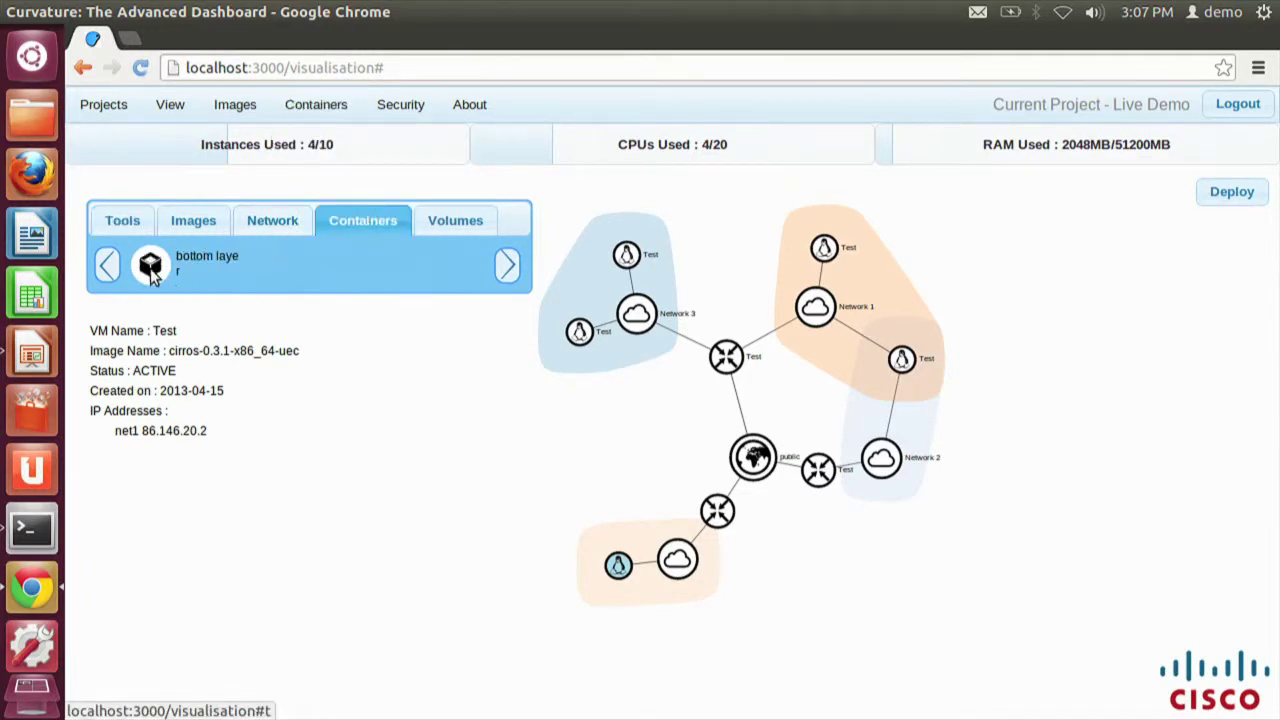
{"action": "left_click", "coordinate": [341, 104]}
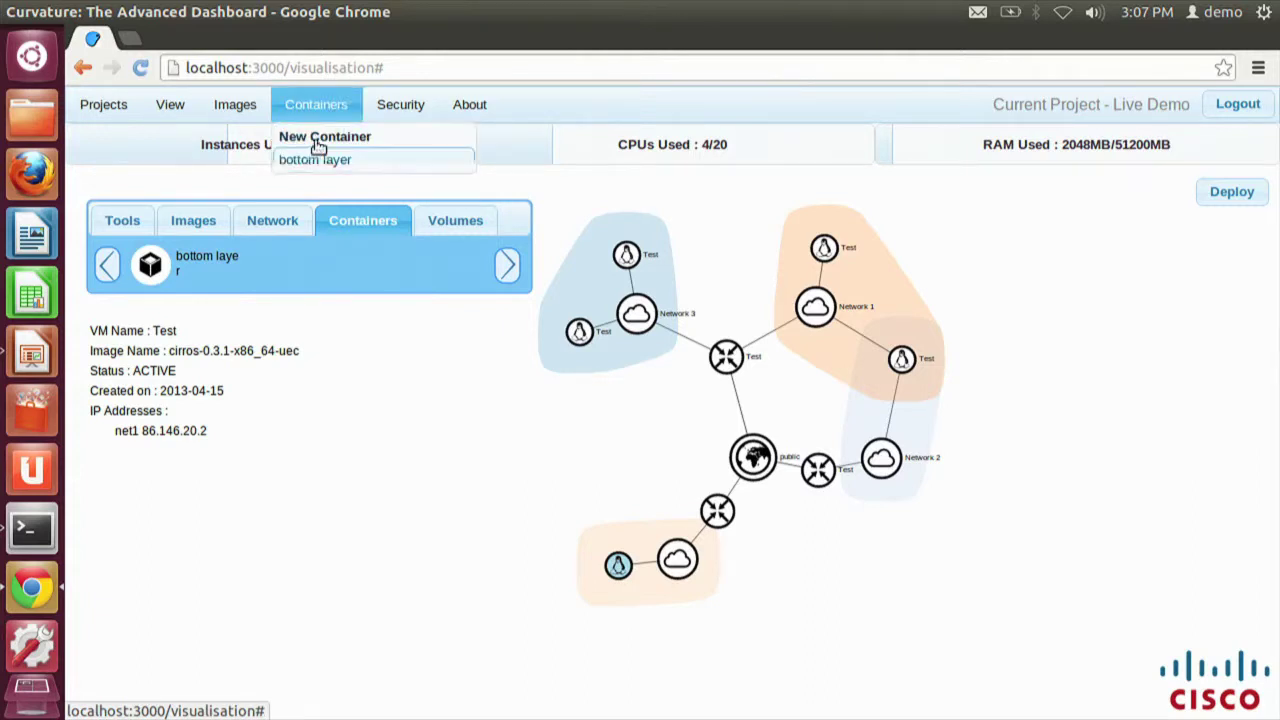
Start a new container holding two 'bottom layer' containers
{"action": "left_click", "coordinate": [318, 138]}
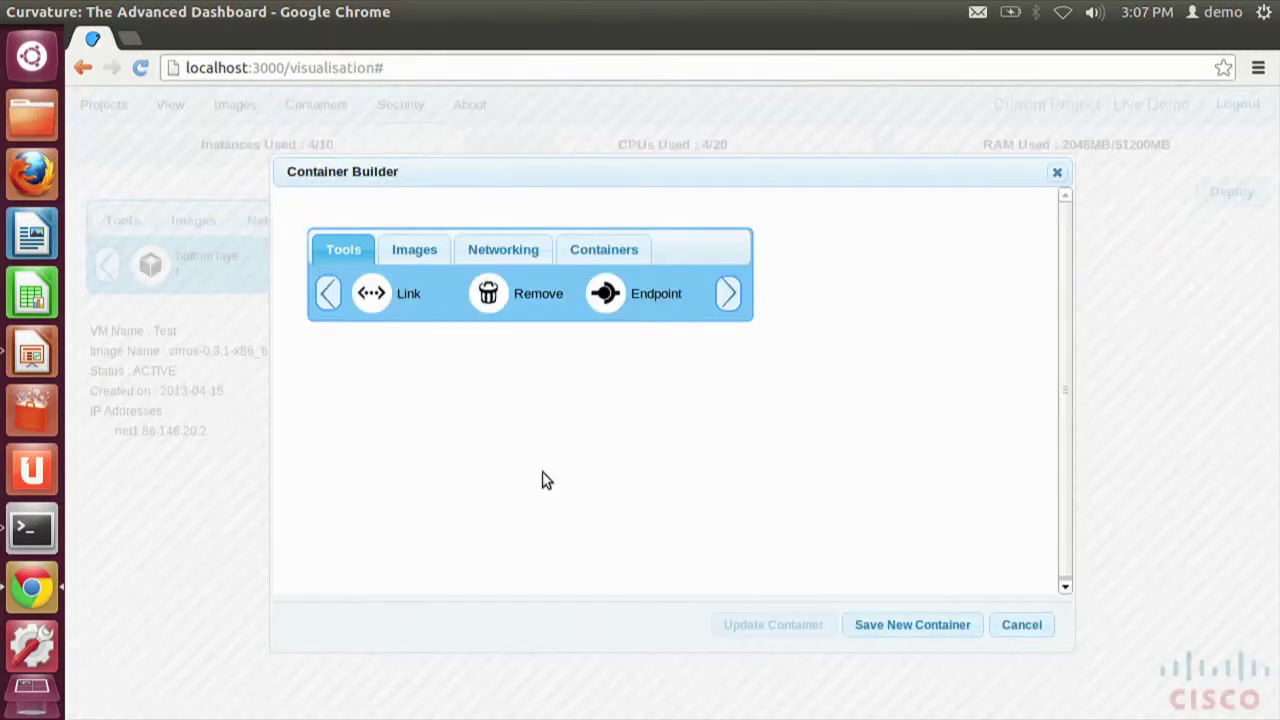
{"action": "left_click", "coordinate": [600, 262]}
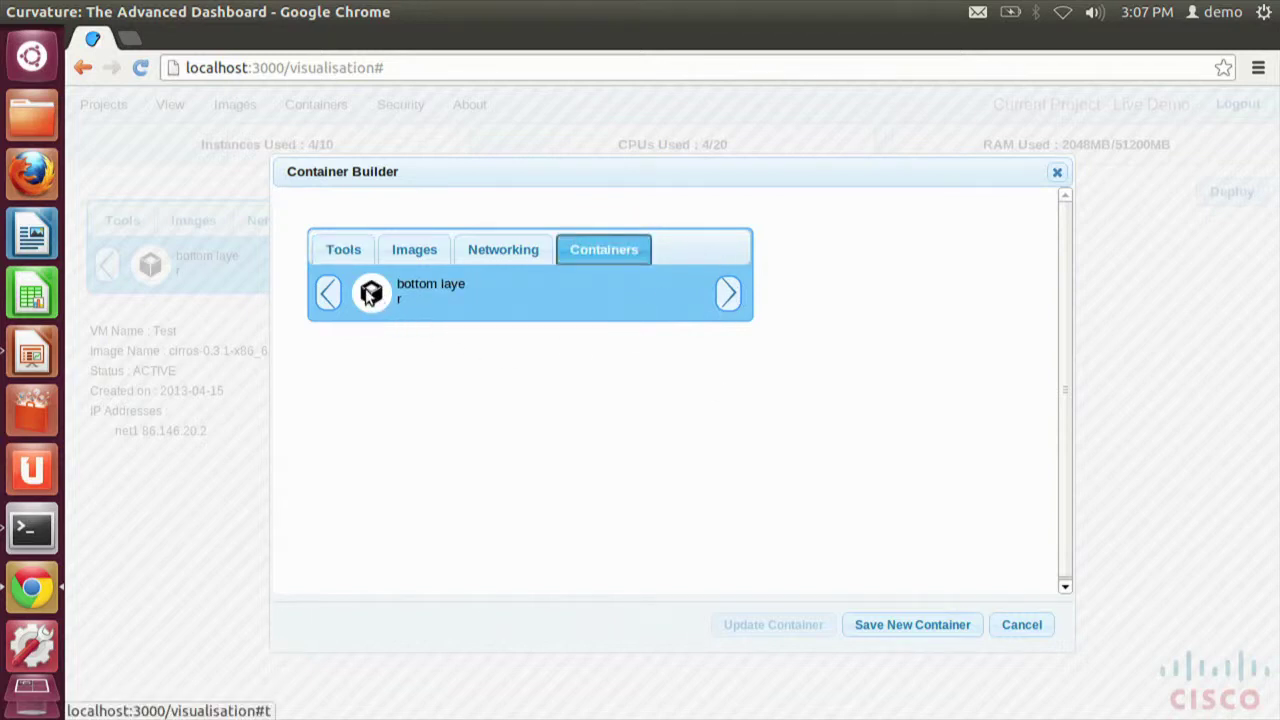
{"action": "left_click_drag", "start_coordinate": [370, 293], "coordinate": [754, 475]}
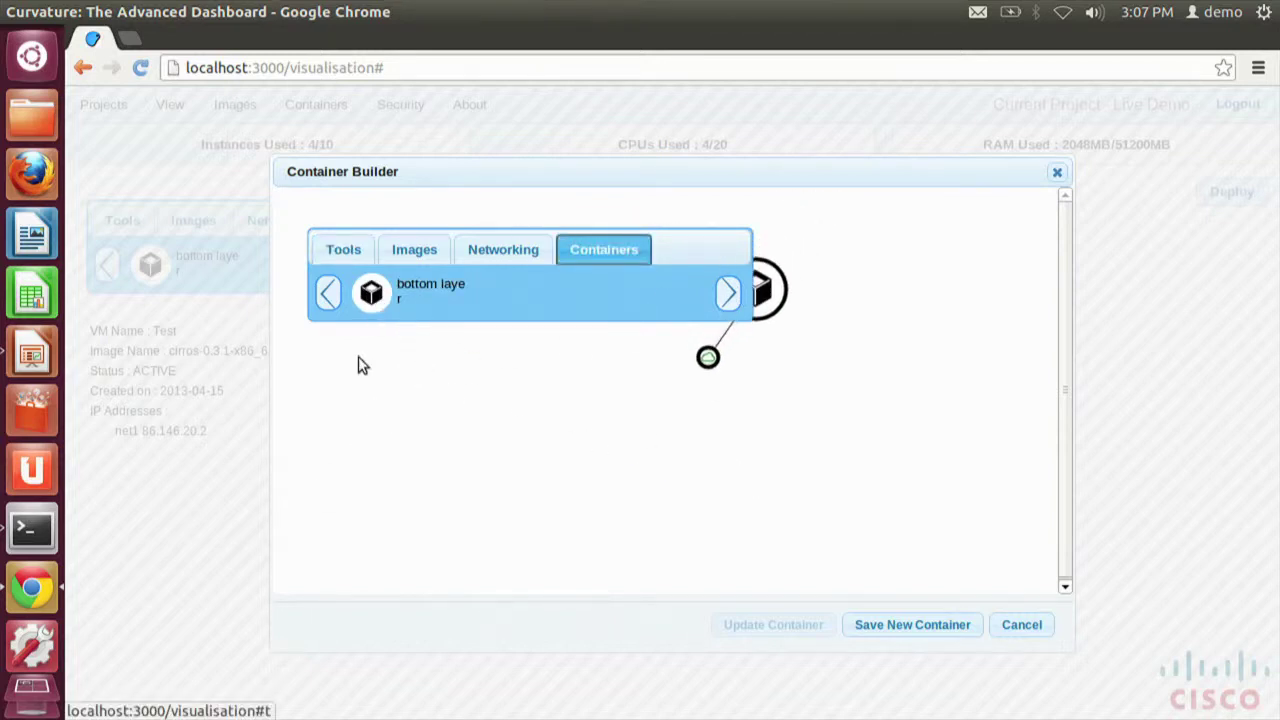
{"action": "left_click_drag", "start_coordinate": [371, 291], "coordinate": [880, 449]}
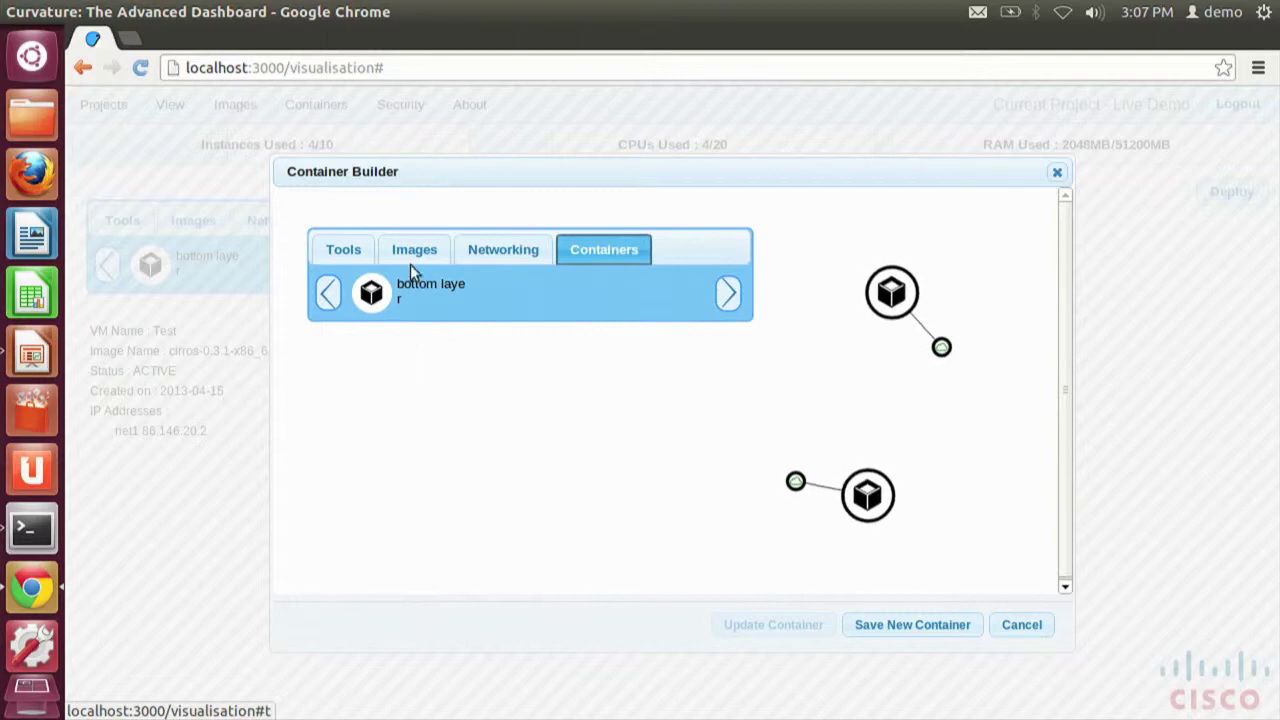
Add a router and link both containers' endpoints through it
{"action": "left_click", "coordinate": [355, 251]}
{"action": "left_click", "coordinate": [500, 251]}
{"action": "left_click_drag", "start_coordinate": [371, 294], "coordinate": [732, 426]}
{"action": "left_click", "coordinate": [343, 249]}
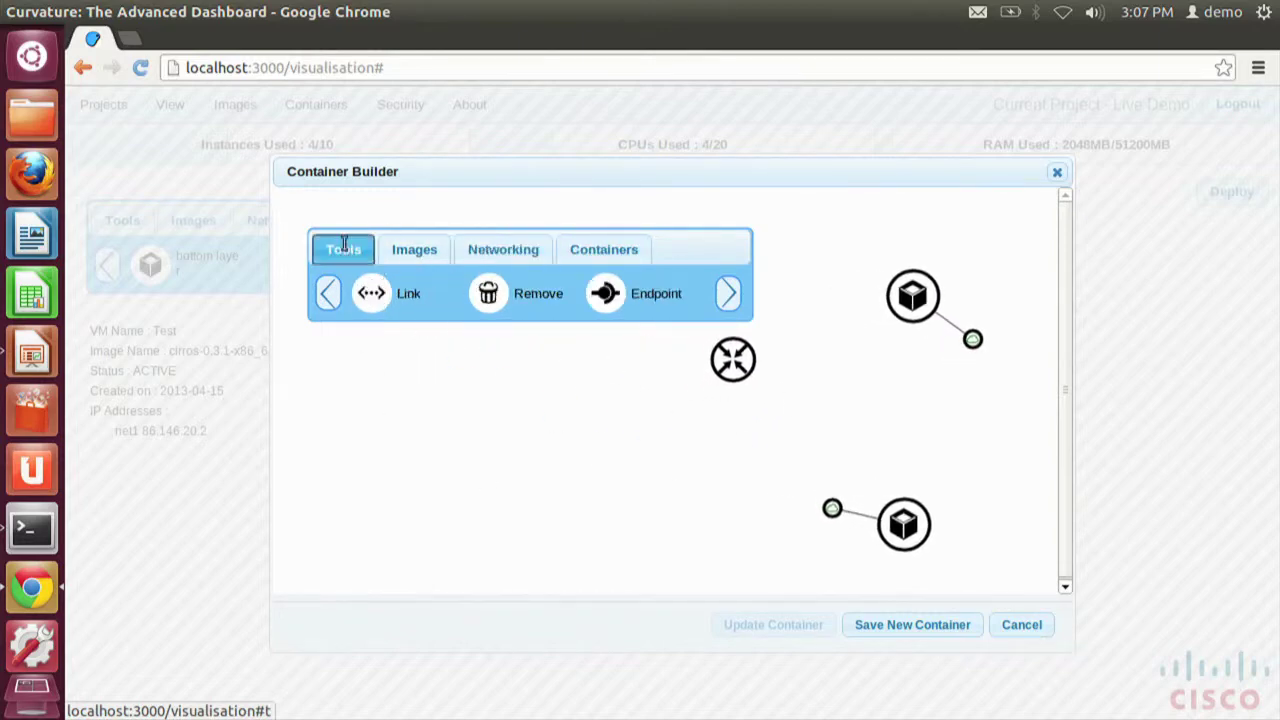
{"action": "left_click", "coordinate": [375, 295]}
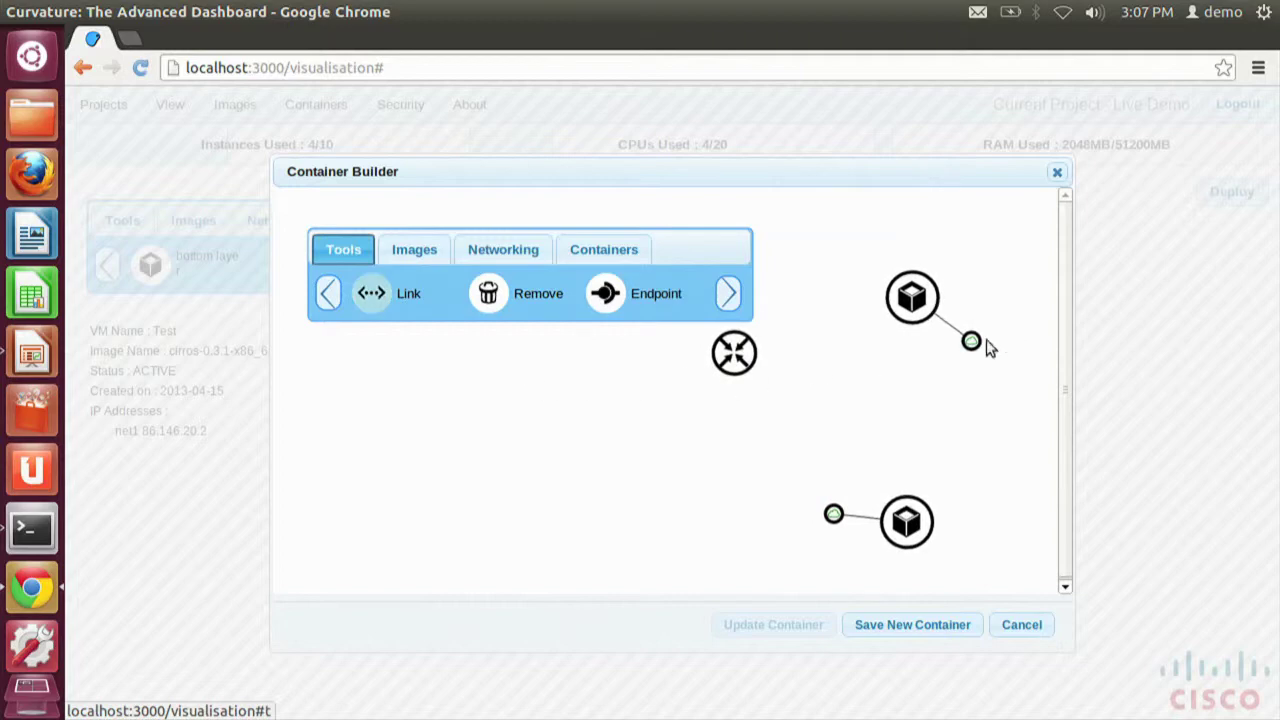
{"action": "left_click_drag", "start_coordinate": [986, 346], "coordinate": [735, 352]}
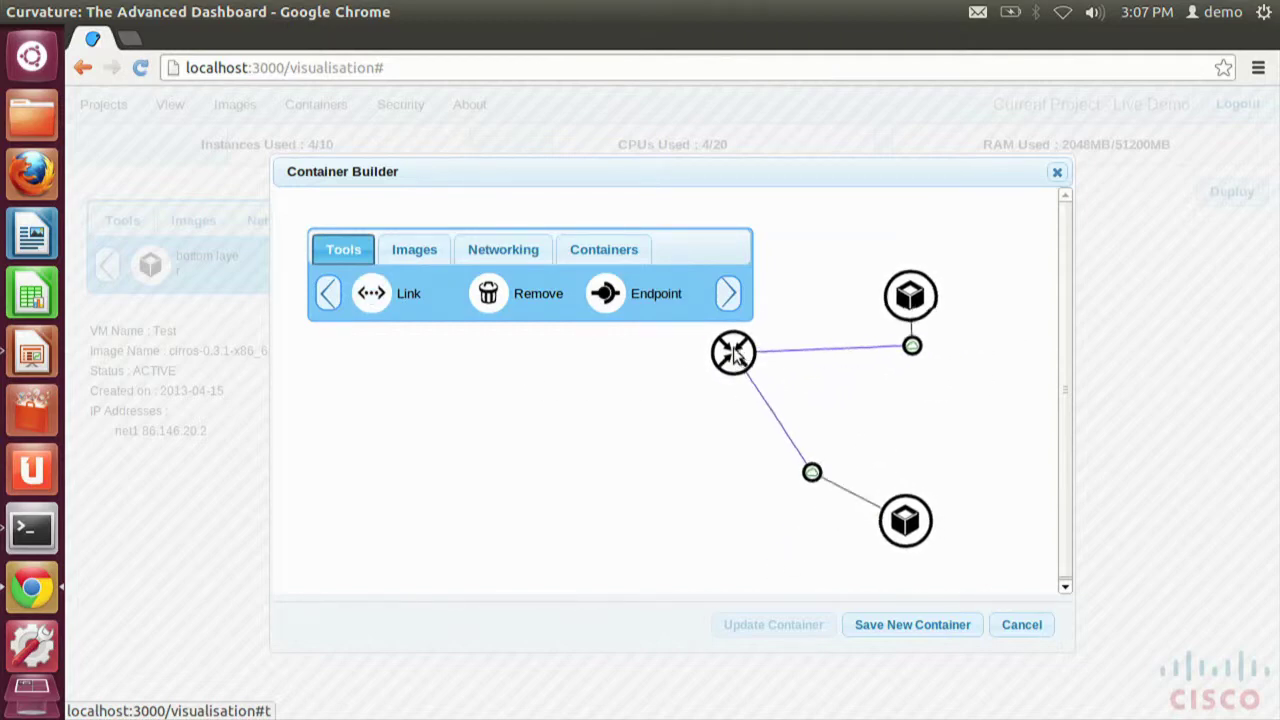
{"action": "left_click", "coordinate": [606, 295]}
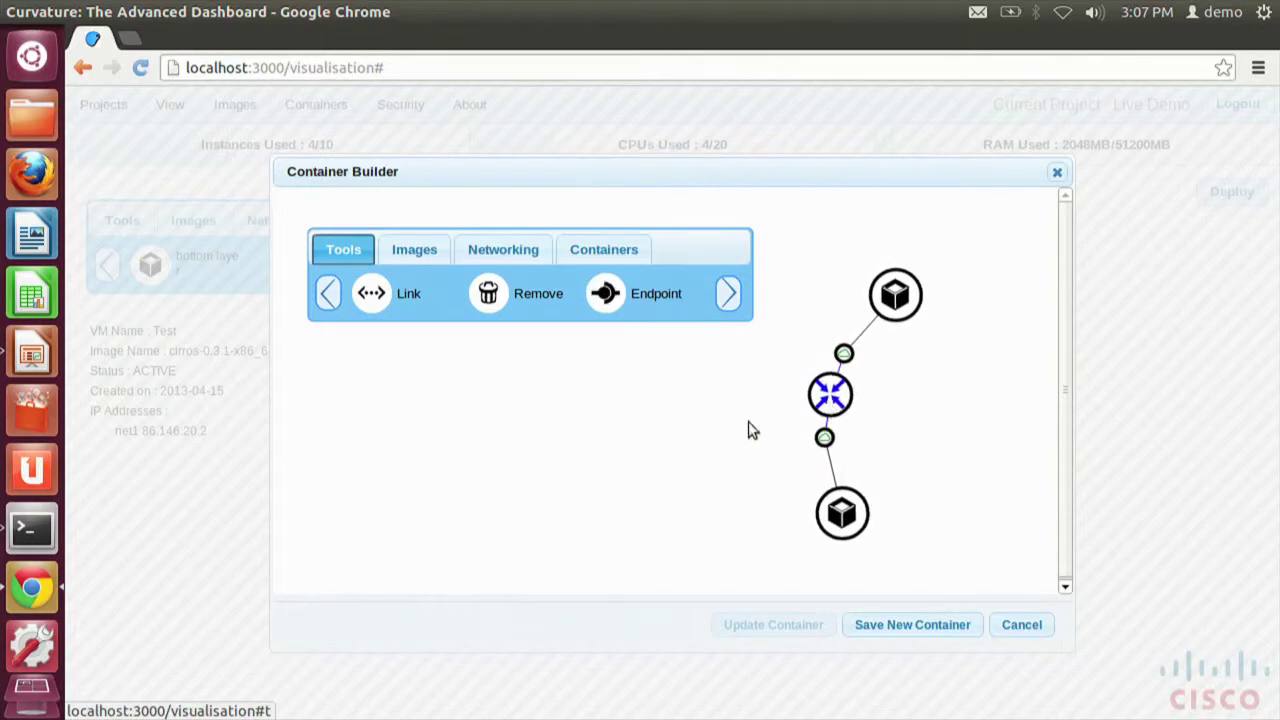
Save the new container as 'top layer'
{"action": "left_click", "coordinate": [928, 624]}
{"action": "type", "text": "top layer"}
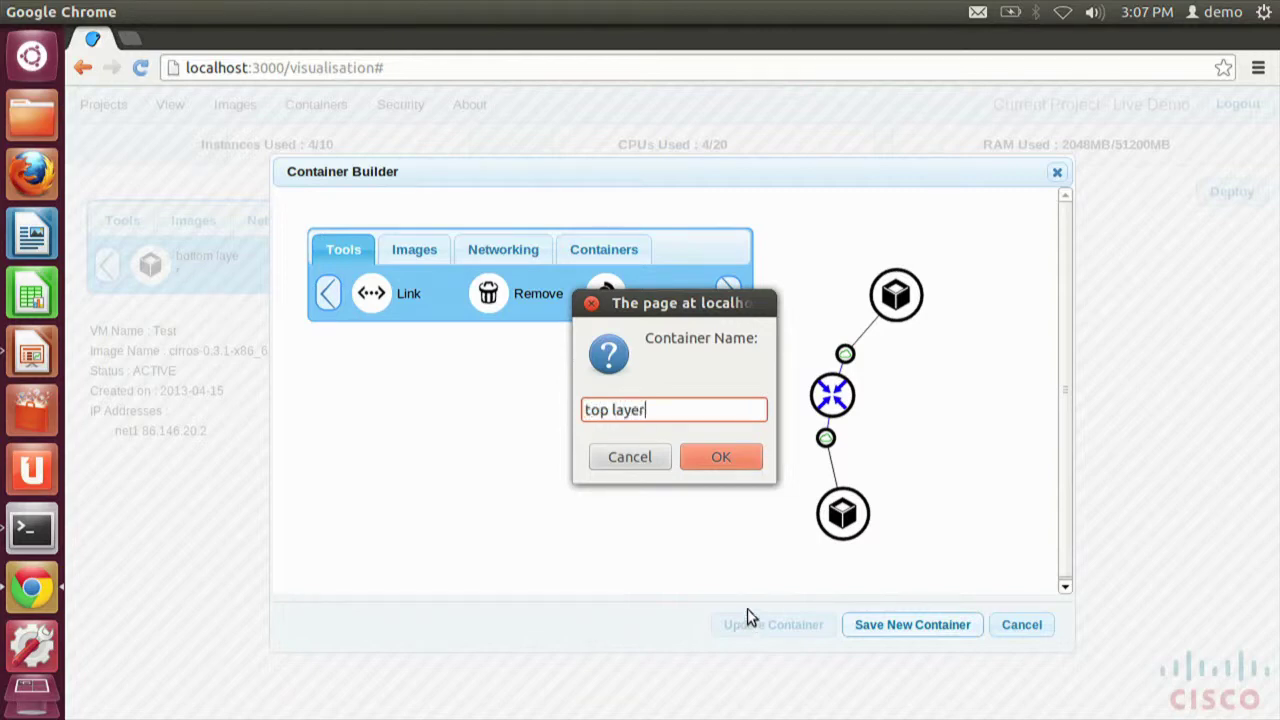
{"action": "left_click", "coordinate": [718, 468]}
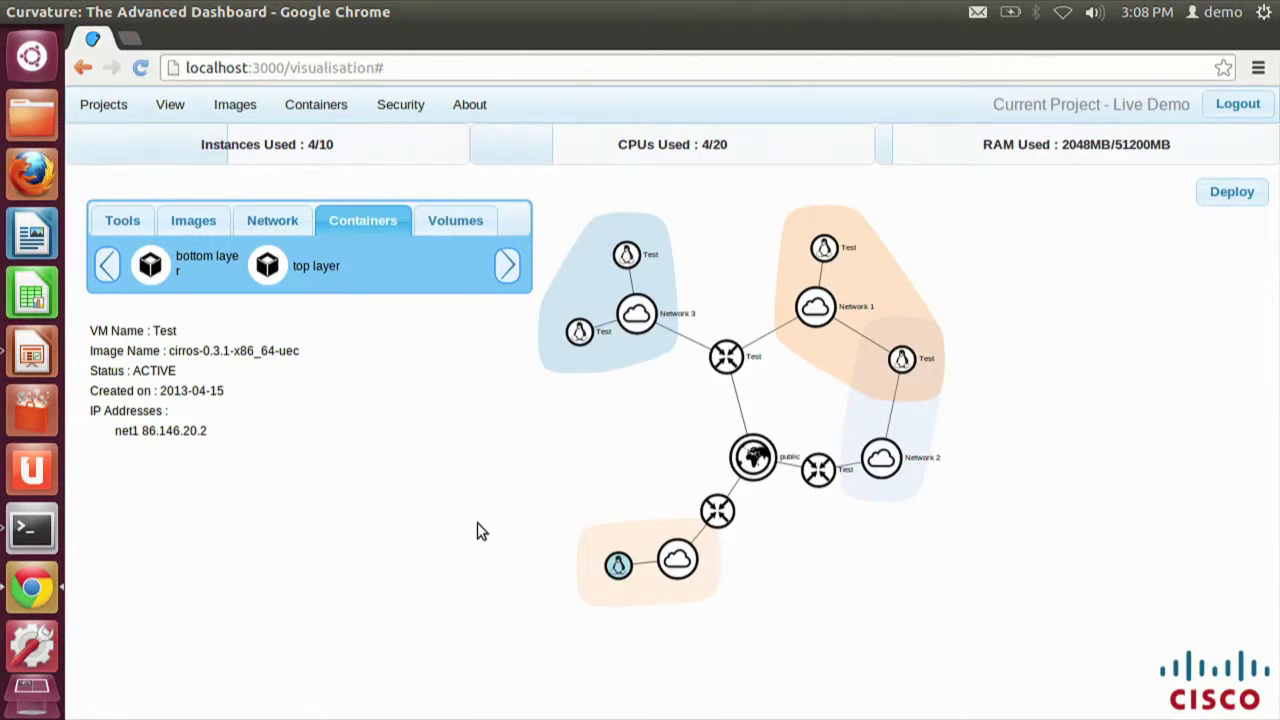
{"action": "left_click_drag", "start_coordinate": [477, 523], "coordinate": [627, 496]}
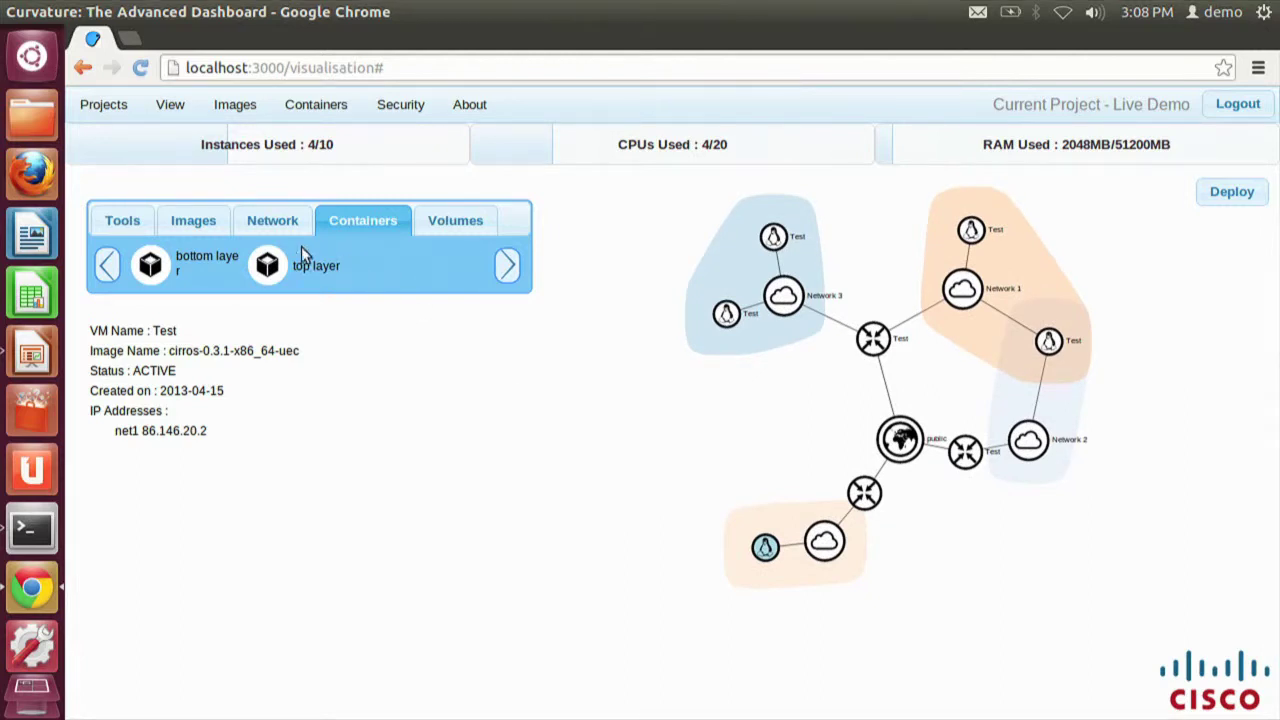
Drop 'top layer' onto the topology graph, link it to public, deploy, and select it
{"action": "left_click_drag", "start_coordinate": [268, 265], "coordinate": [736, 470]}
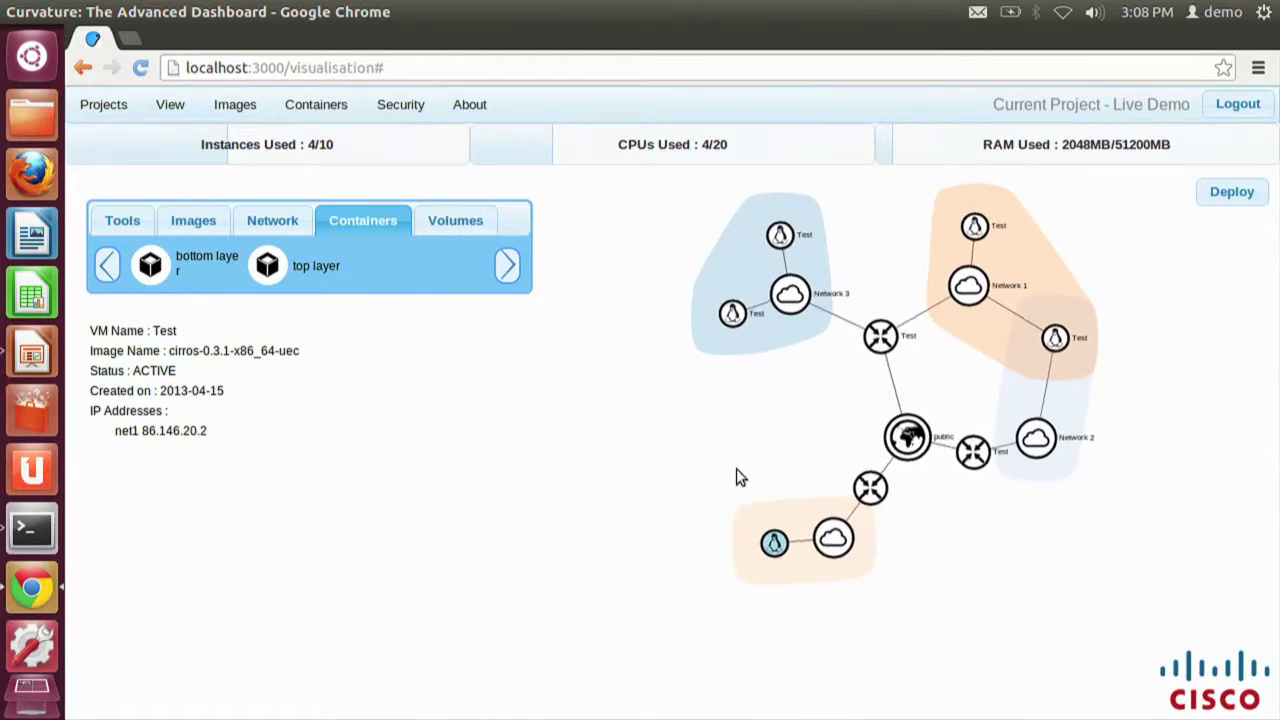
{"action": "left_click", "coordinate": [150, 224]}
{"action": "left_click", "coordinate": [151, 267]}
{"action": "left_click_drag", "start_coordinate": [749, 604], "coordinate": [940, 415]}
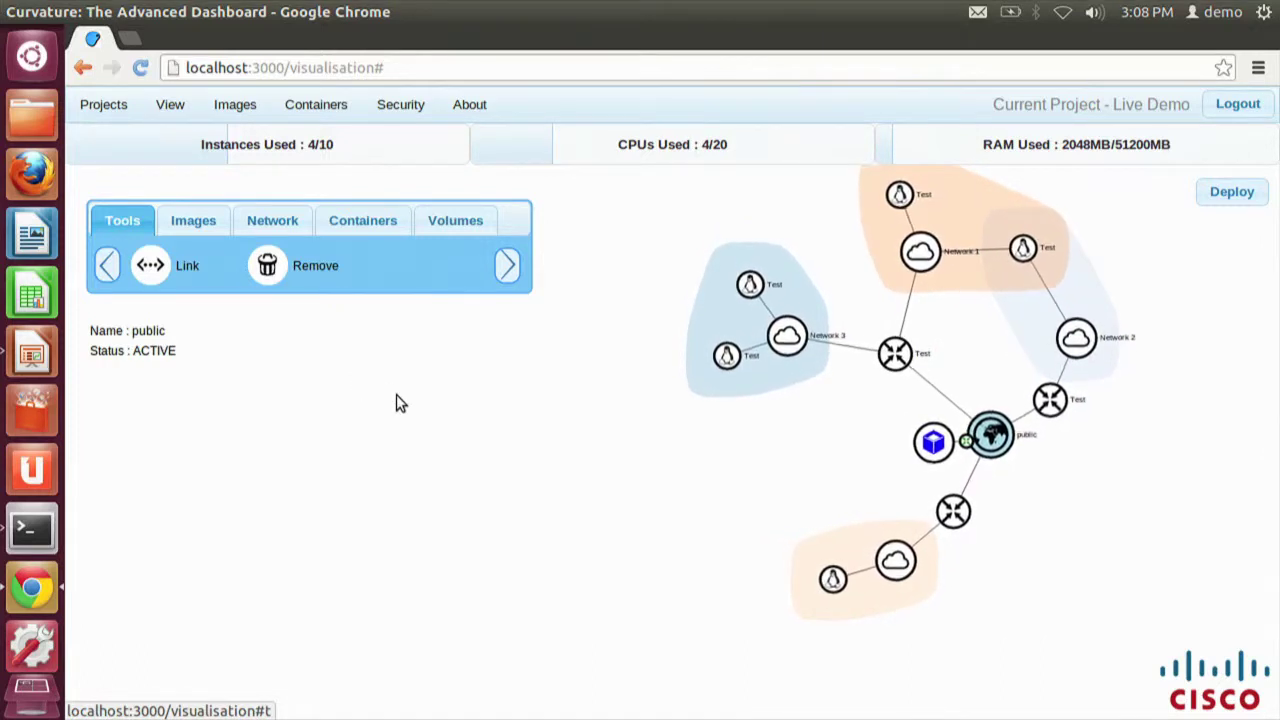
{"action": "left_click", "coordinate": [1233, 192]}
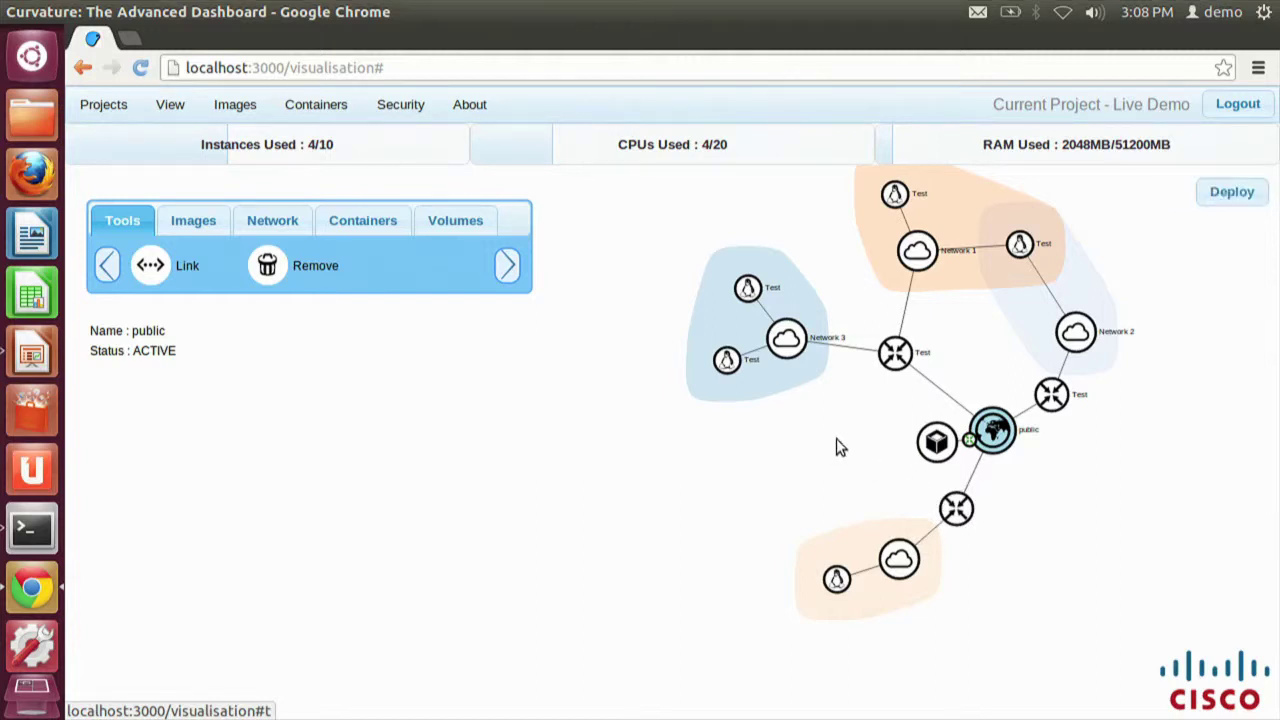
{"action": "left_click", "coordinate": [947, 447]}
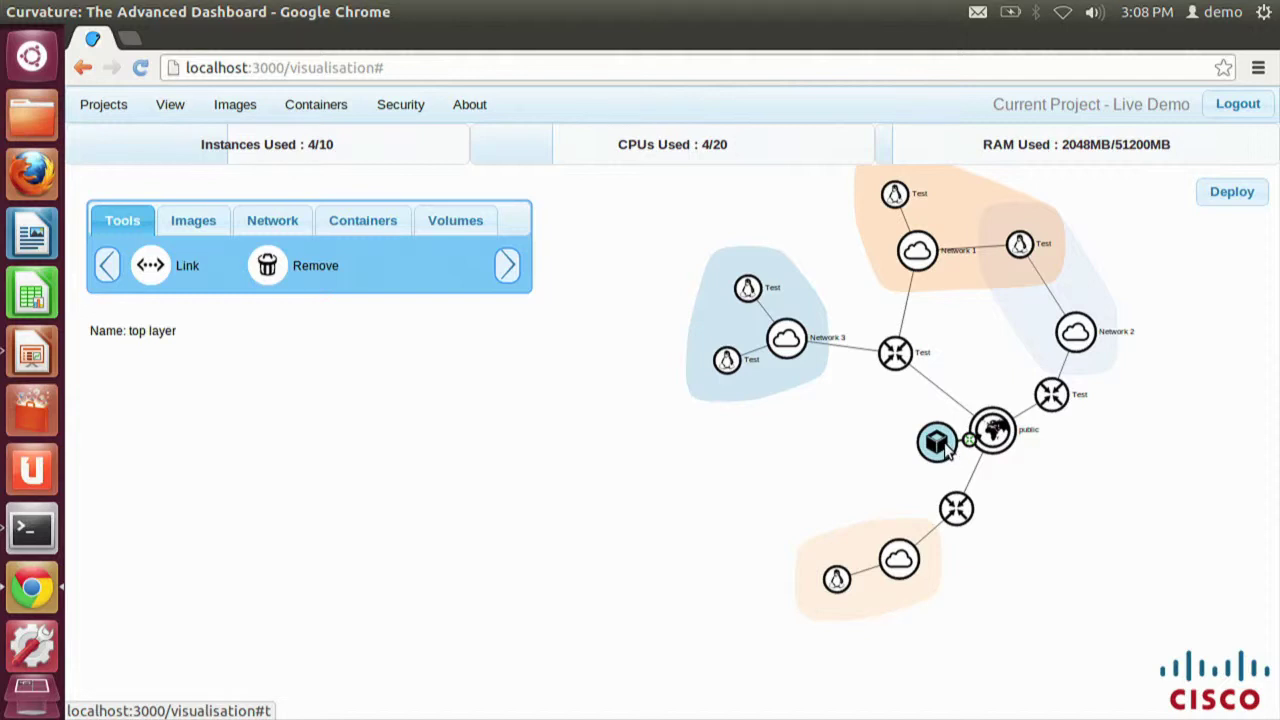
{"action": "double_click", "coordinate": [940, 442]}
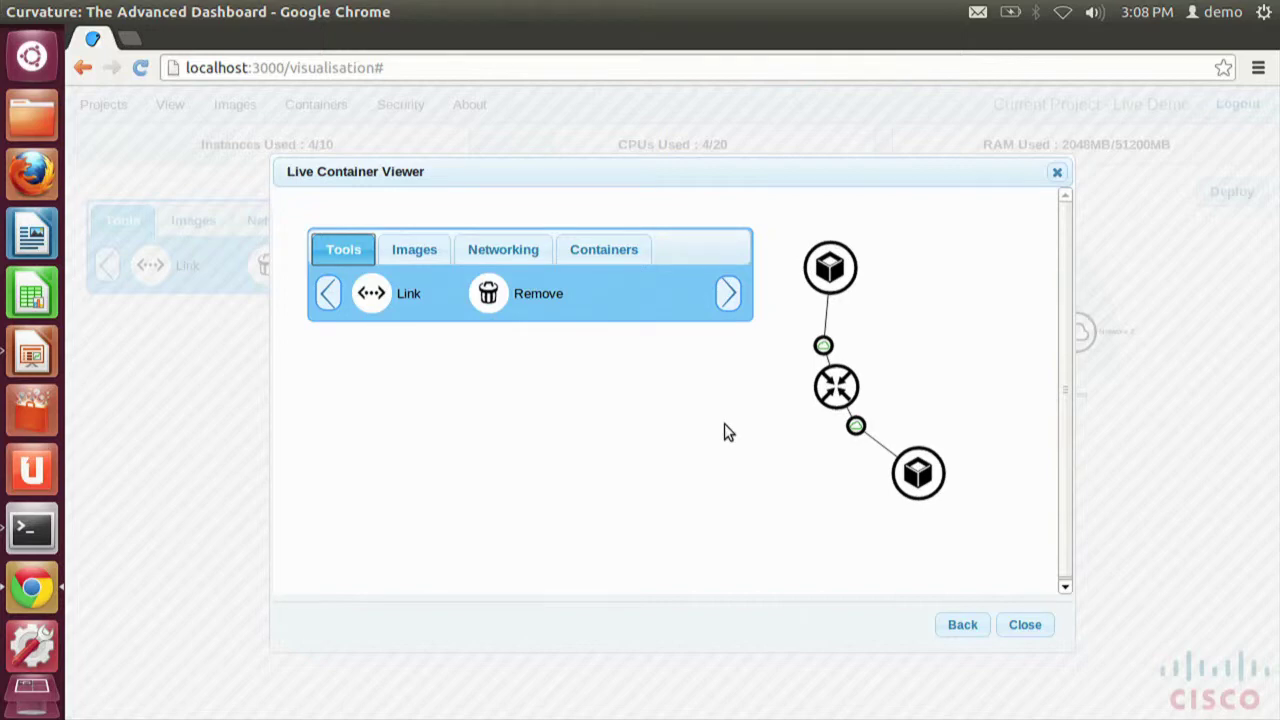
{"action": "double_click", "coordinate": [836, 266]}
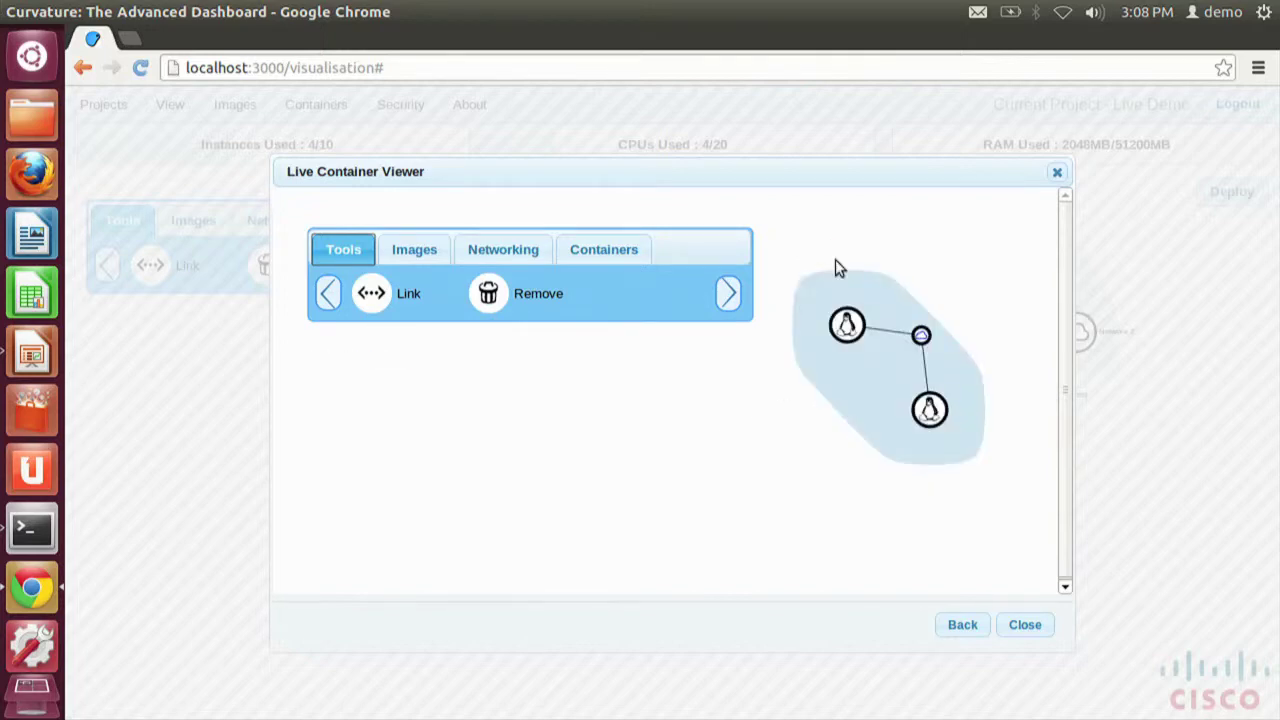
{"action": "left_click_drag", "start_coordinate": [797, 457], "coordinate": [596, 561]}
{"action": "left_click", "coordinate": [647, 425]}
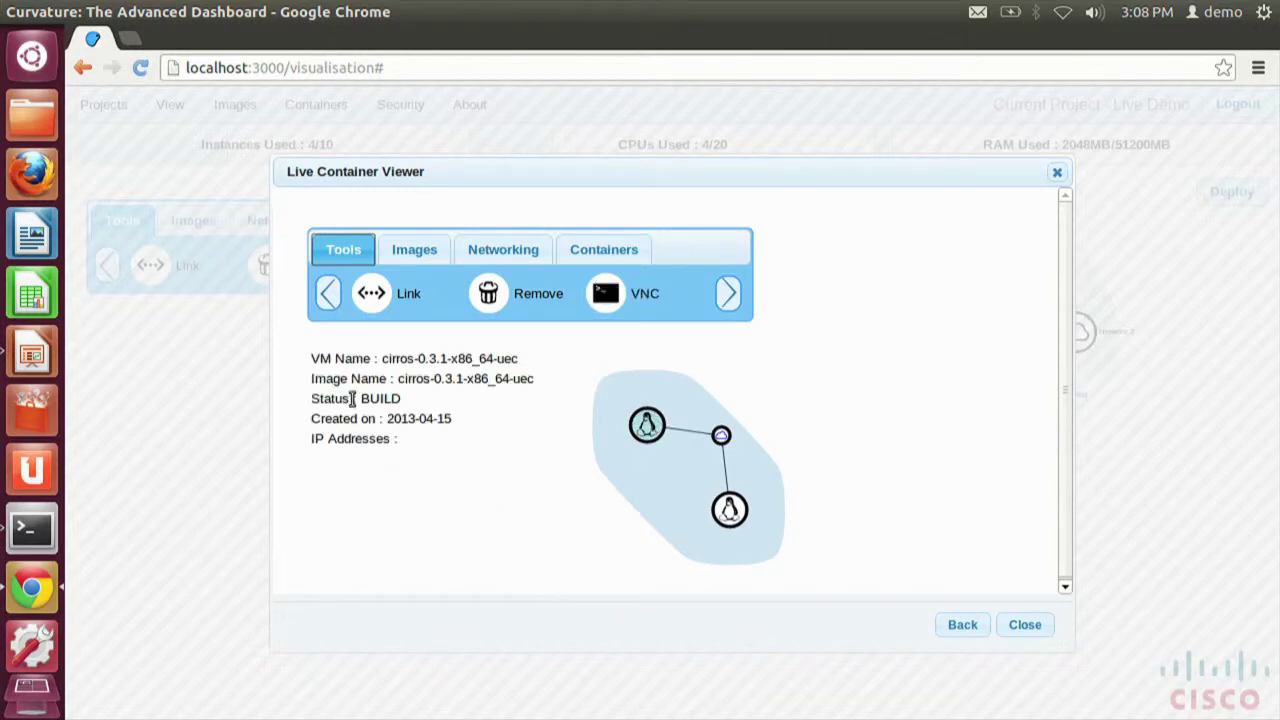
{"action": "left_click", "coordinate": [617, 291]}
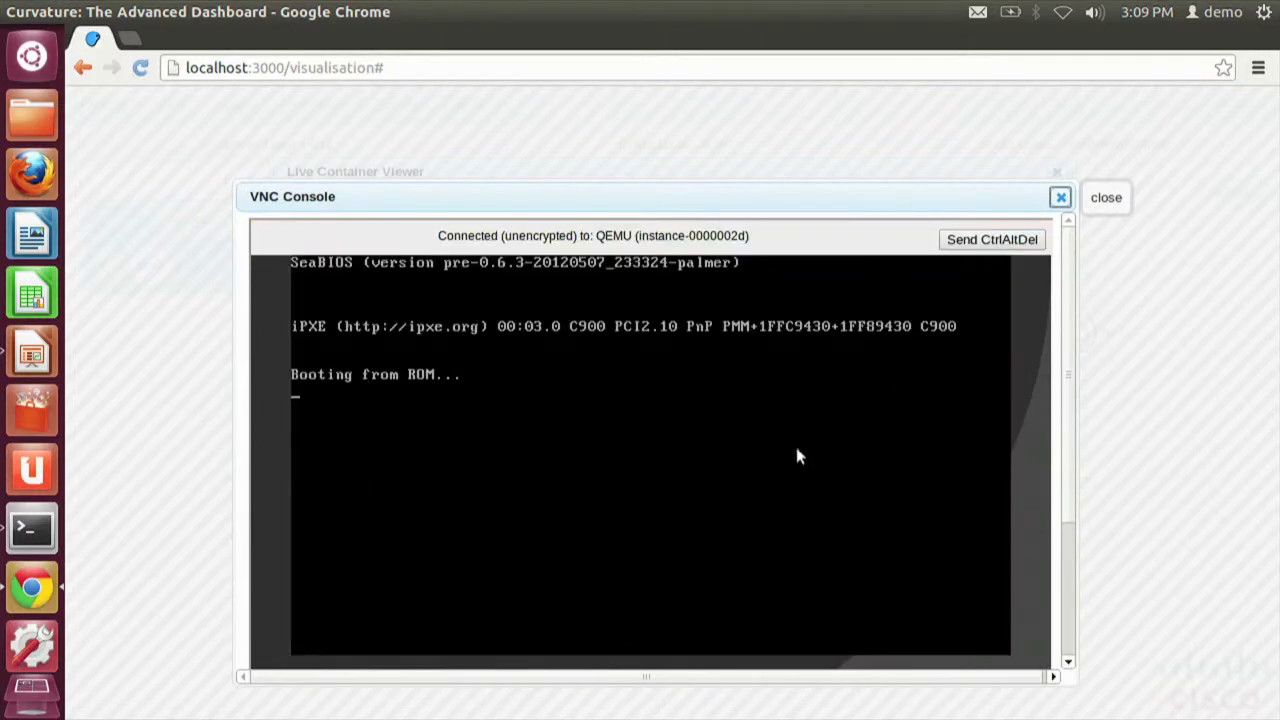
{"action": "left_click", "coordinate": [1061, 196]}
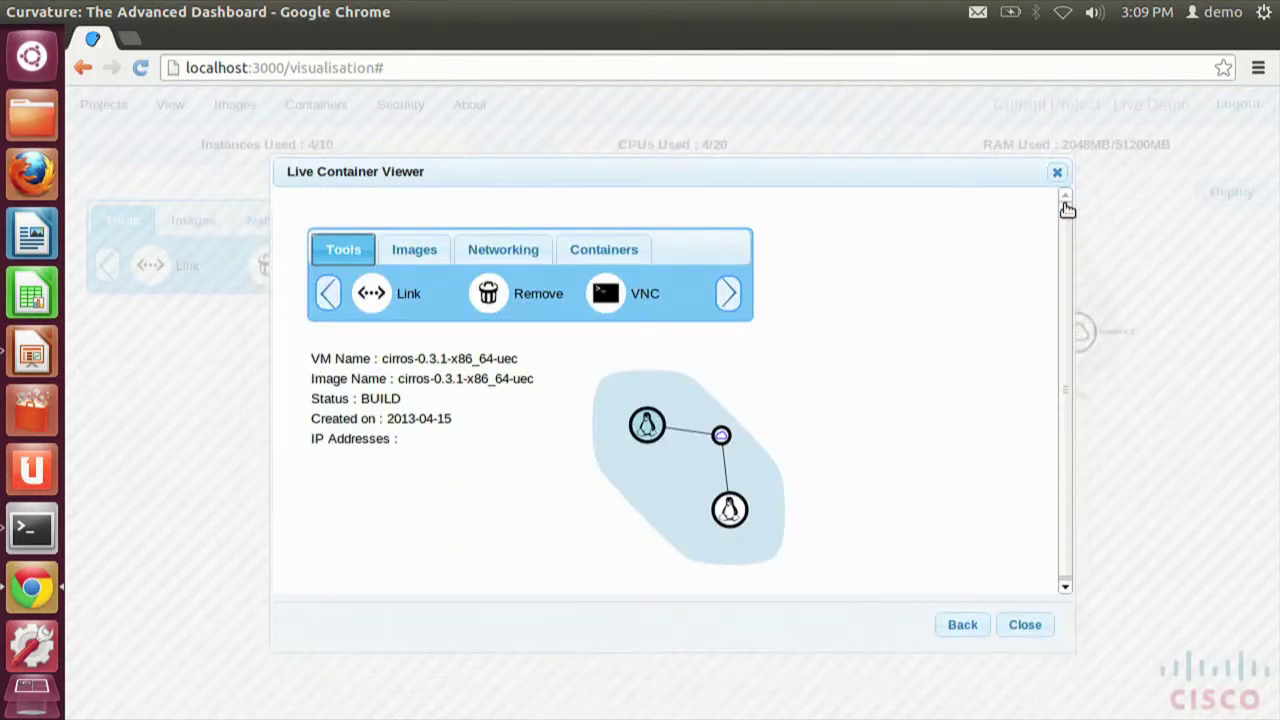
{"action": "left_click", "coordinate": [1025, 624]}
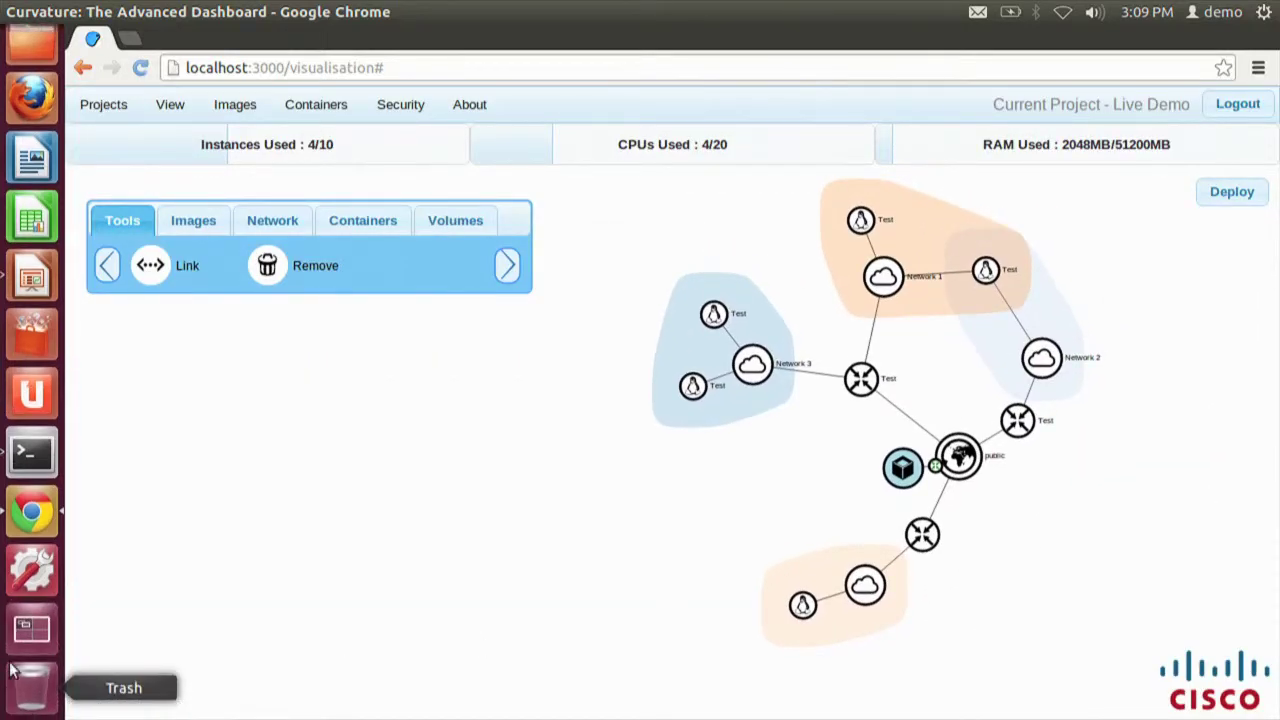
Bring up the workspace overview to switch to LibreOffice Impress
{"action": "left_click", "coordinate": [31, 626]}
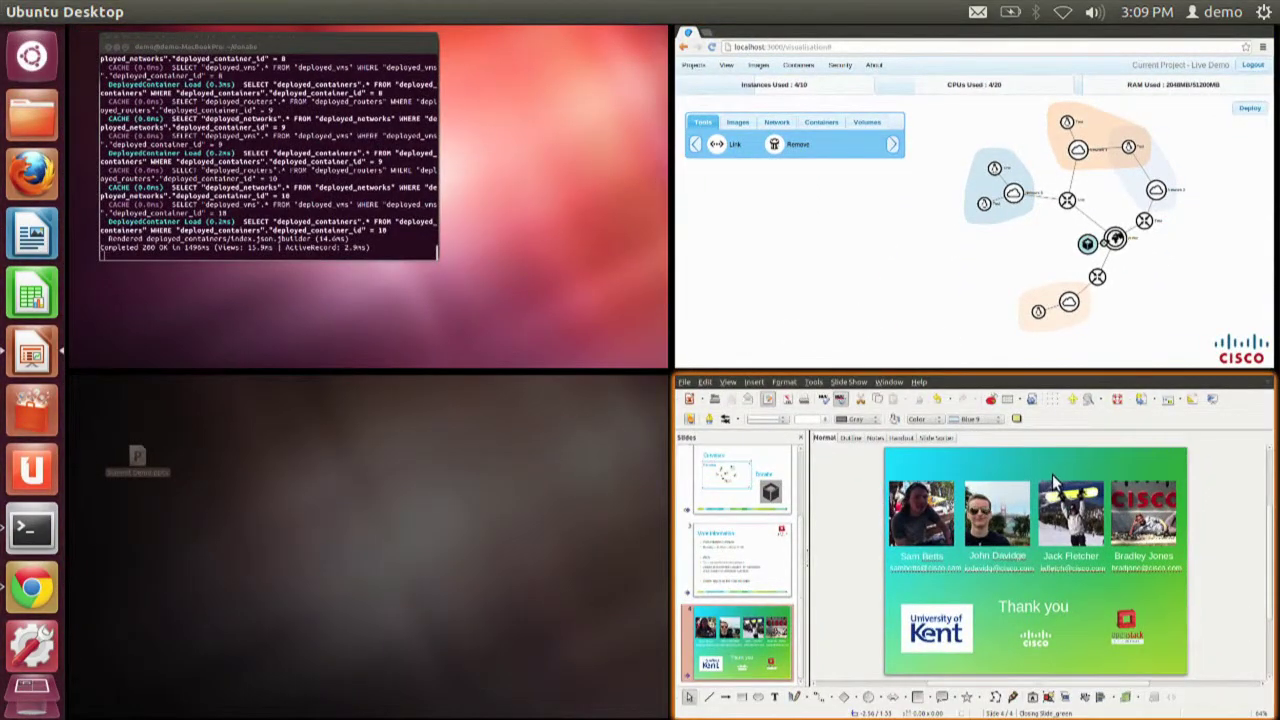